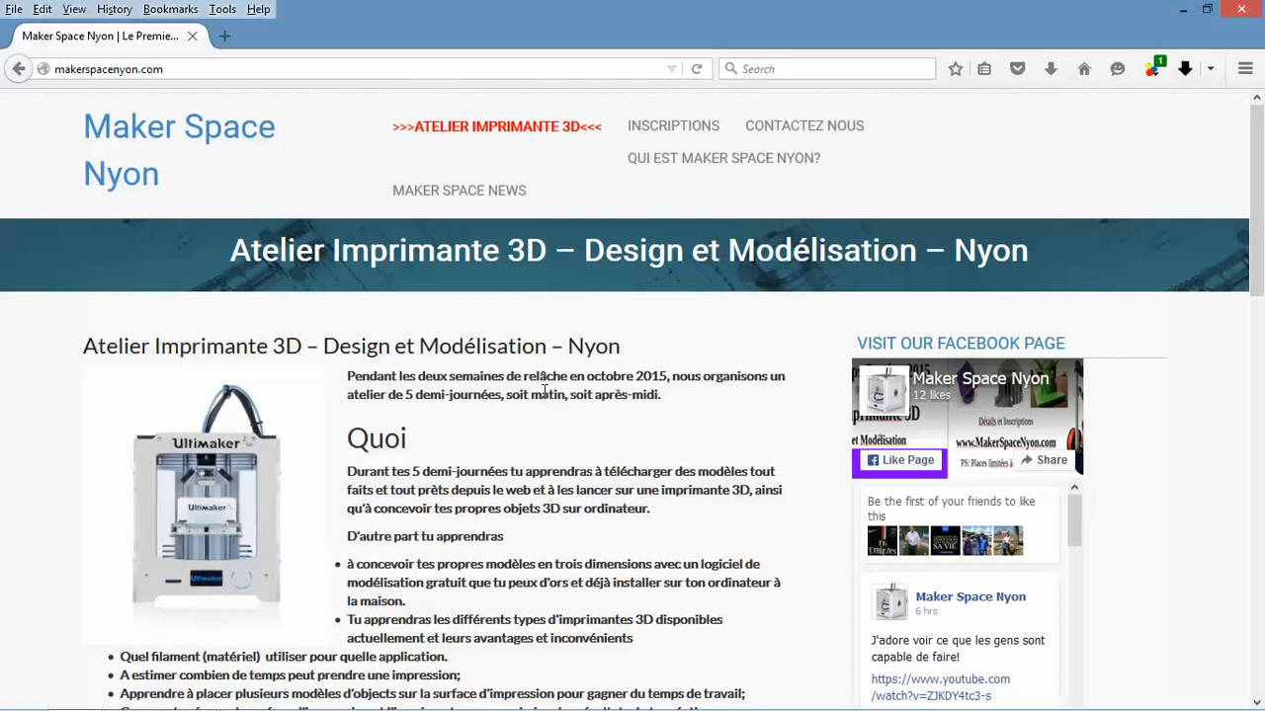
# Step: Read through the 3D printing workshop page and open the CURA link in its Exigences section
pyautogui.scroll(-6, 544, 391)
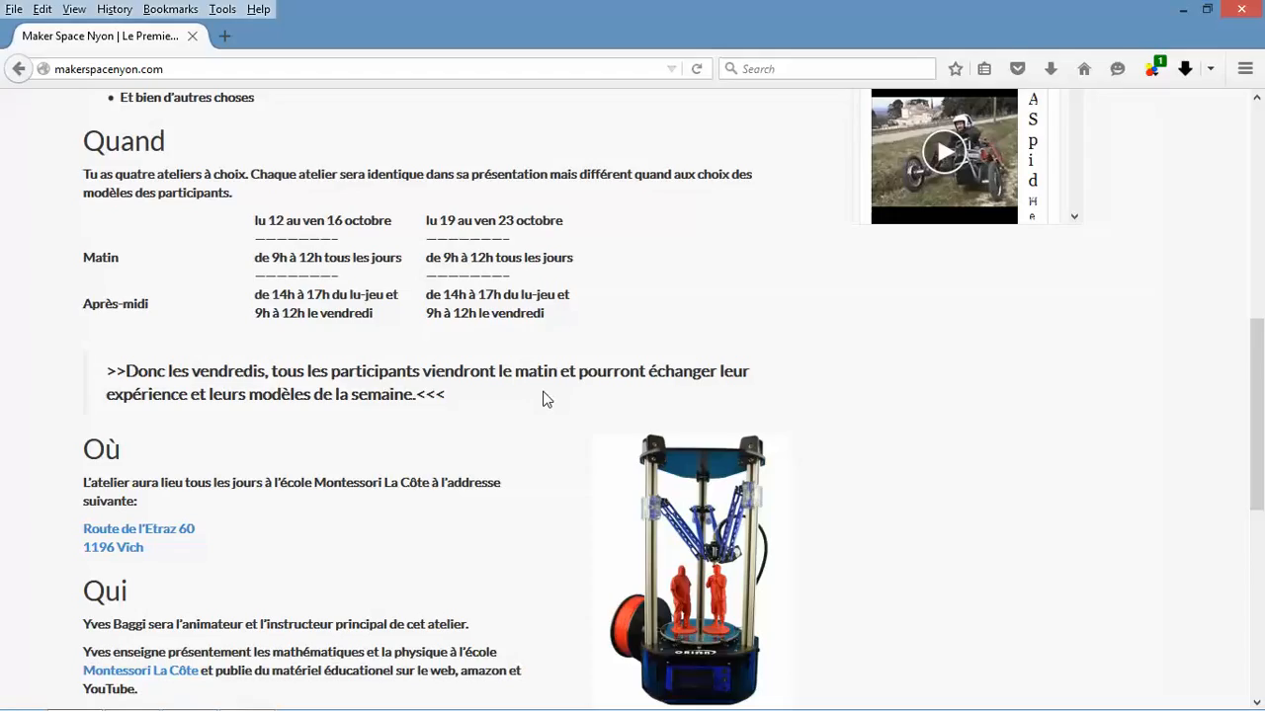
pyautogui.scroll(6, 547, 399)
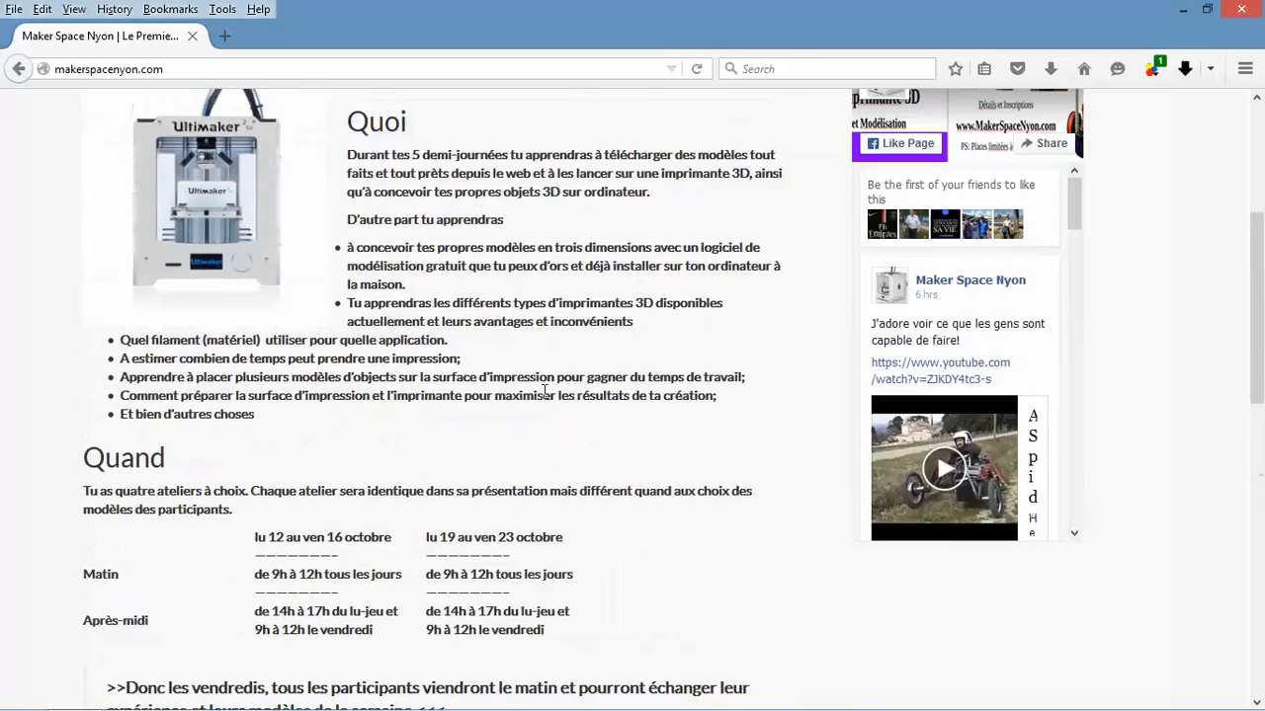
pyautogui.scroll(-10, 546, 395)
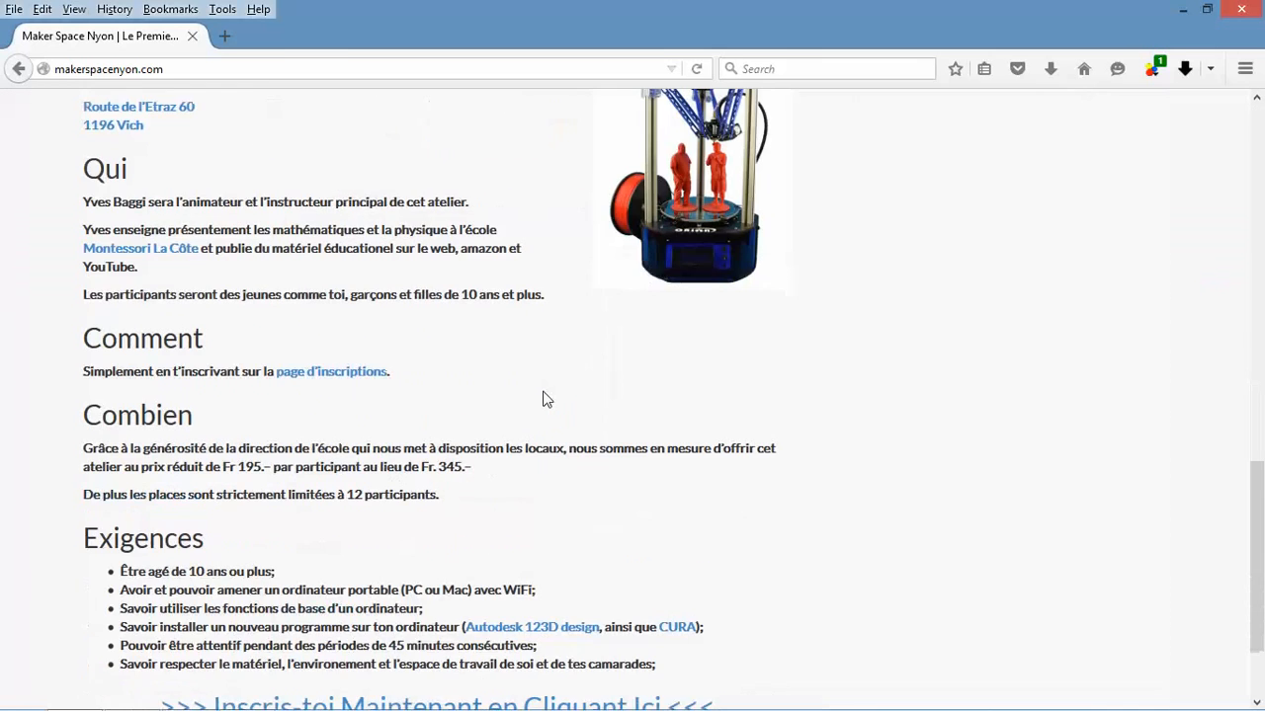
pyautogui.scroll(-2, 546, 399)
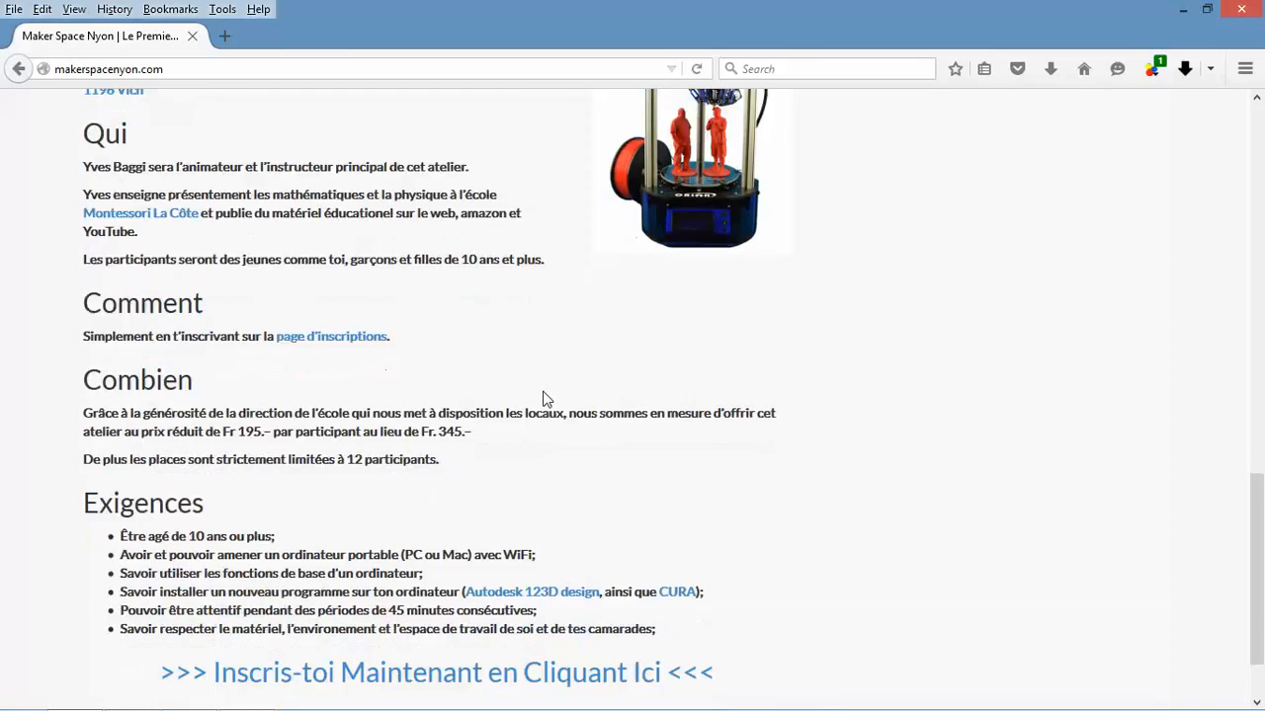
pyautogui.scroll(1, 546, 399)
pyautogui.scroll(1, 546, 400)
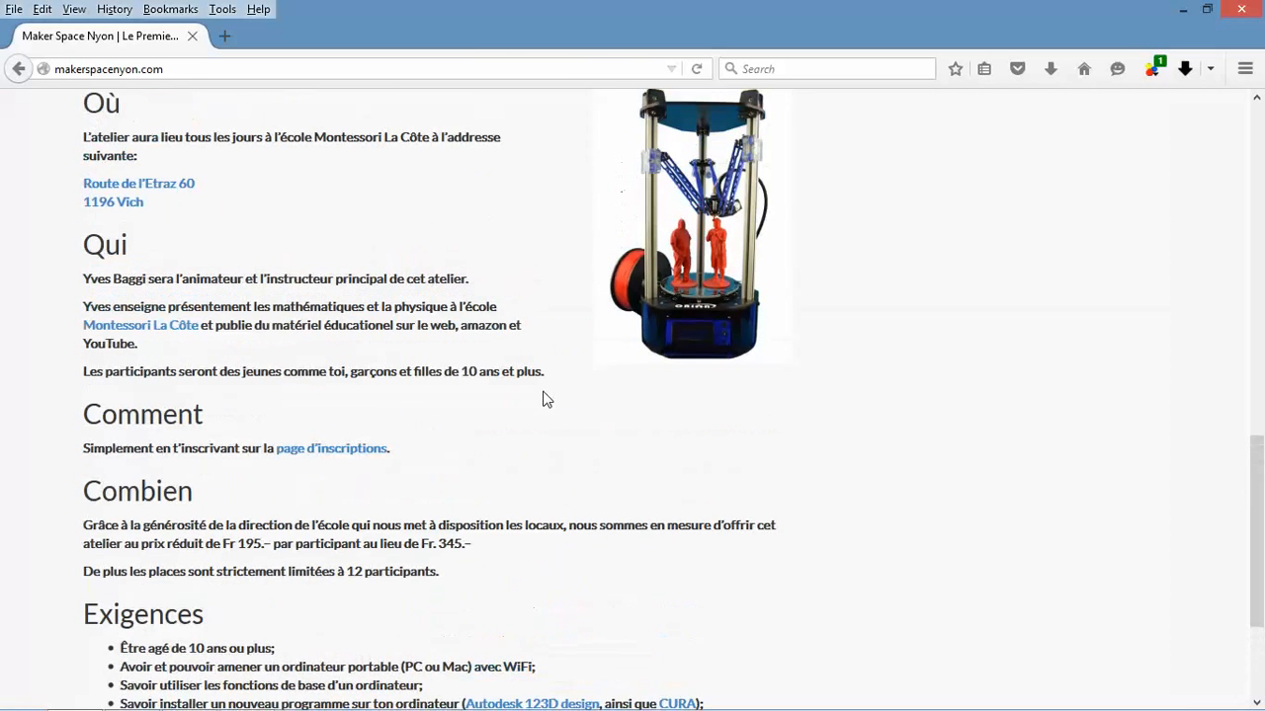
pyautogui.scroll(-2, 551, 380)
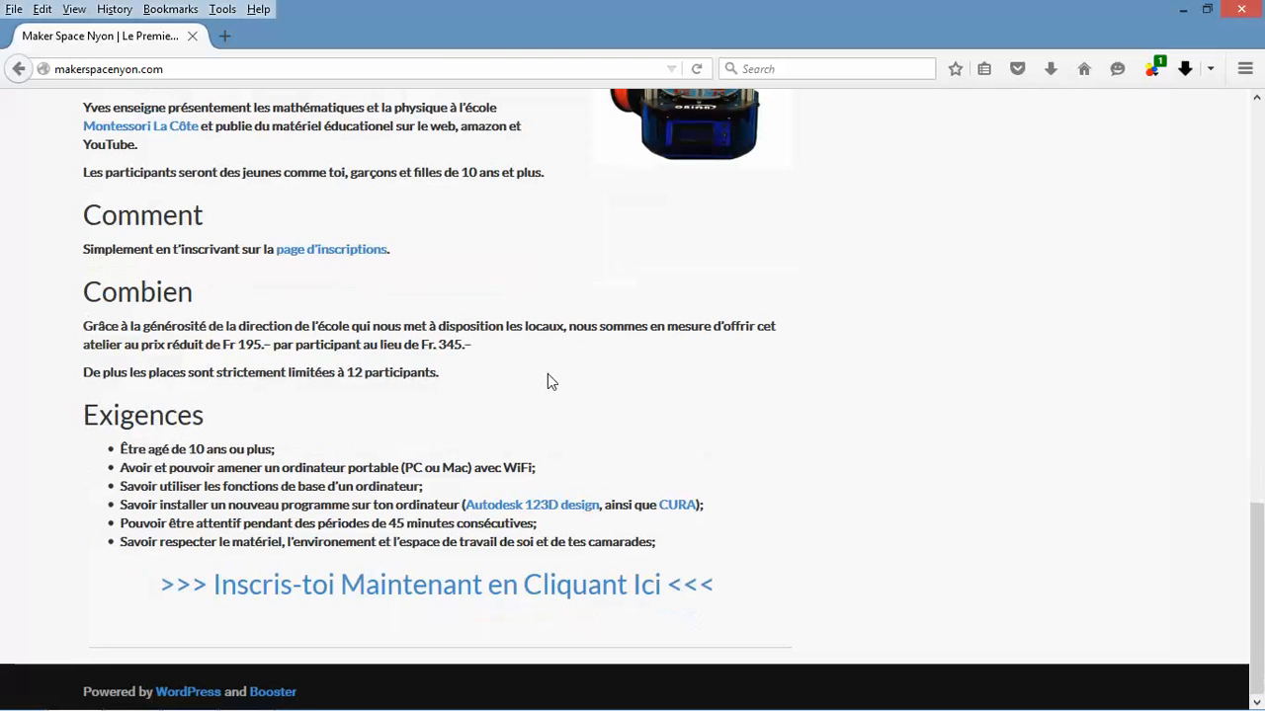
pyautogui.click(678, 505)
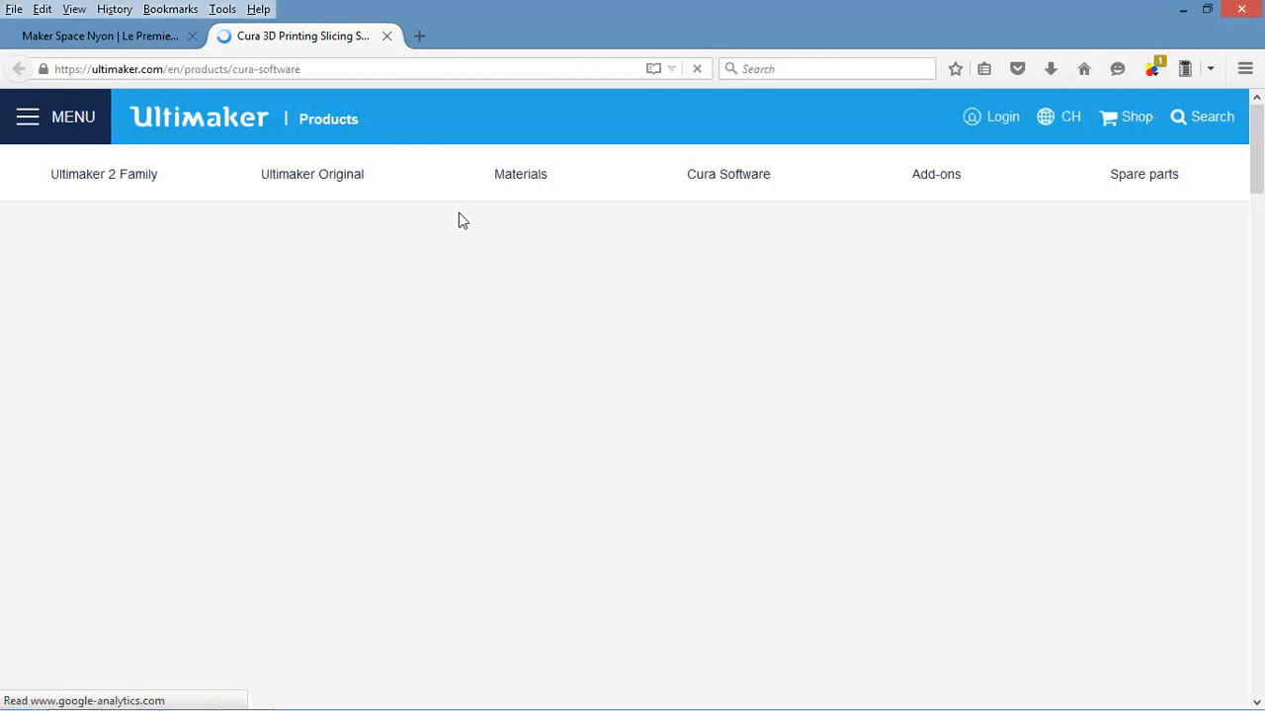
# Step: Check which operating systems are offered for the Cura 15.04.2 download and keep Windows selected
pyautogui.scroll(-5, 508, 271)
pyautogui.scroll(4, 474, 310)
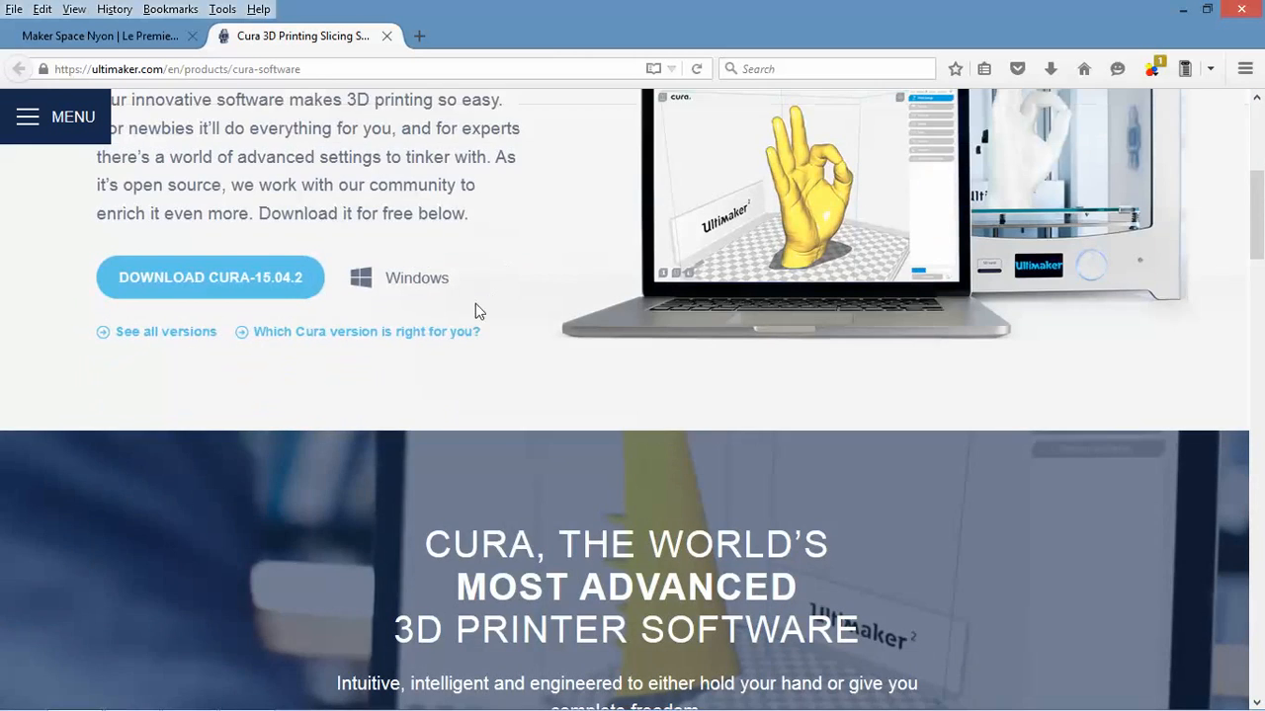
pyautogui.scroll(-2, 470, 314)
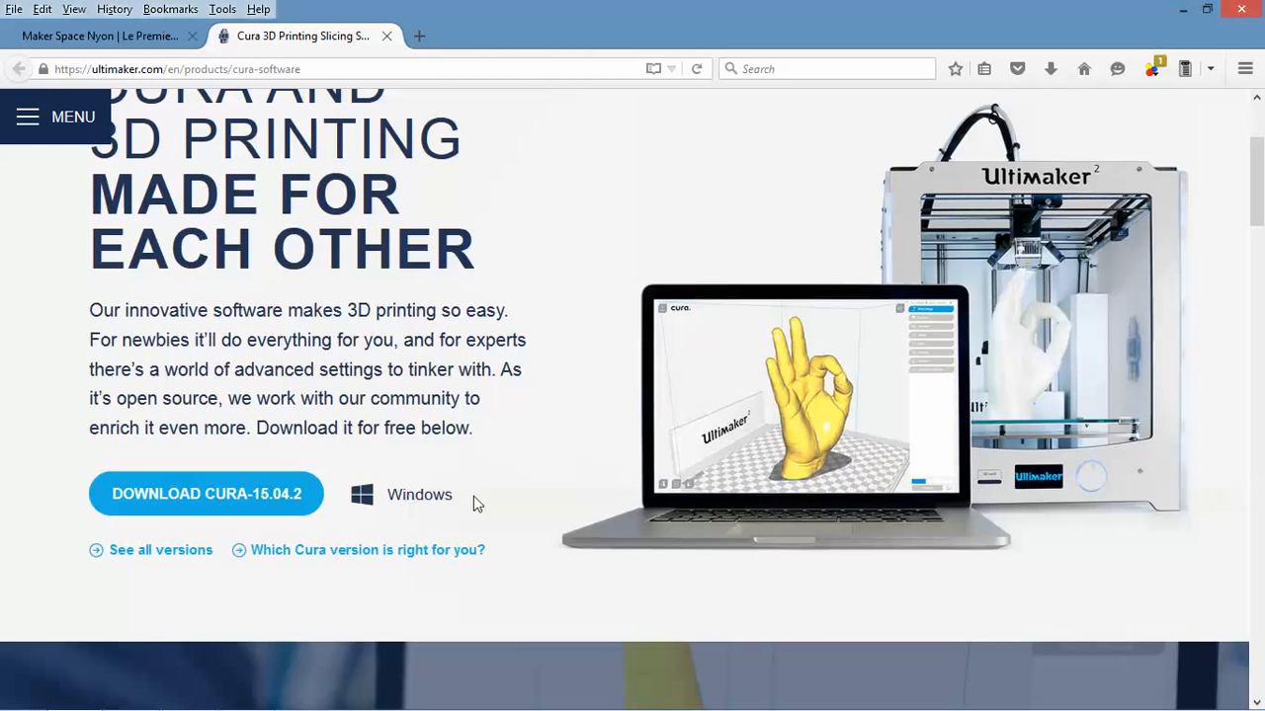
pyautogui.click(402, 504)
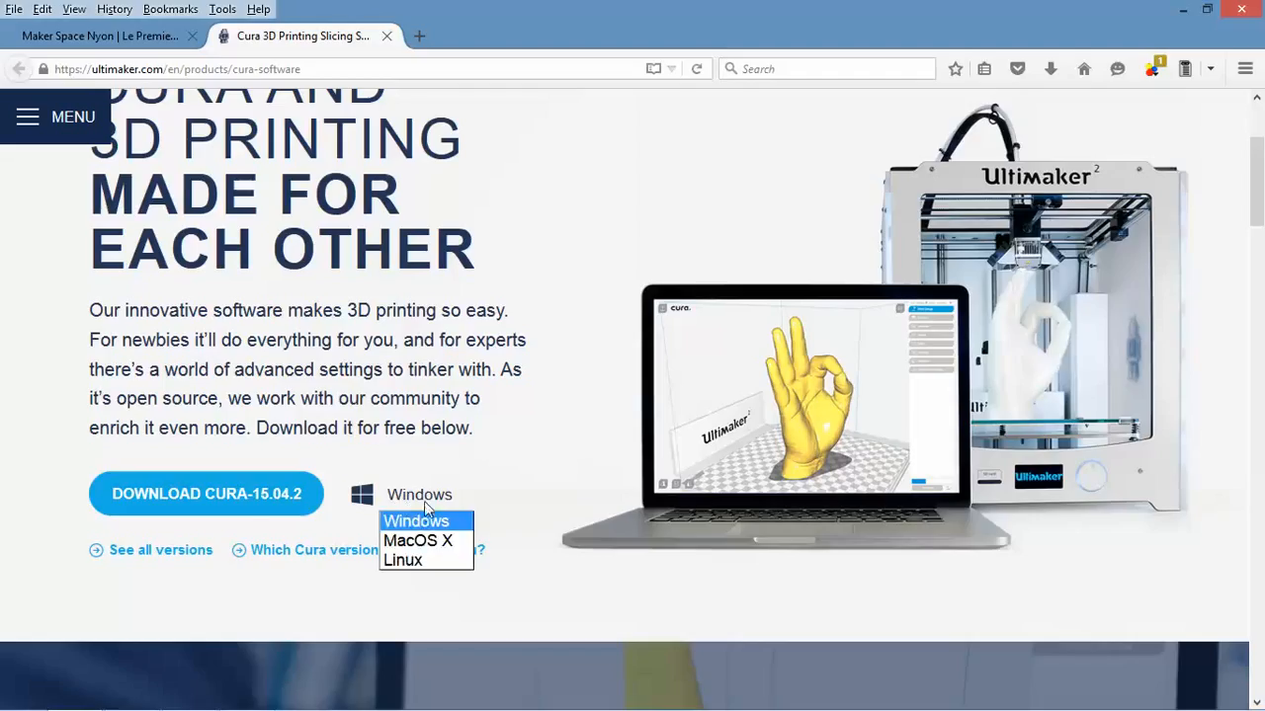
pyautogui.click(423, 501)
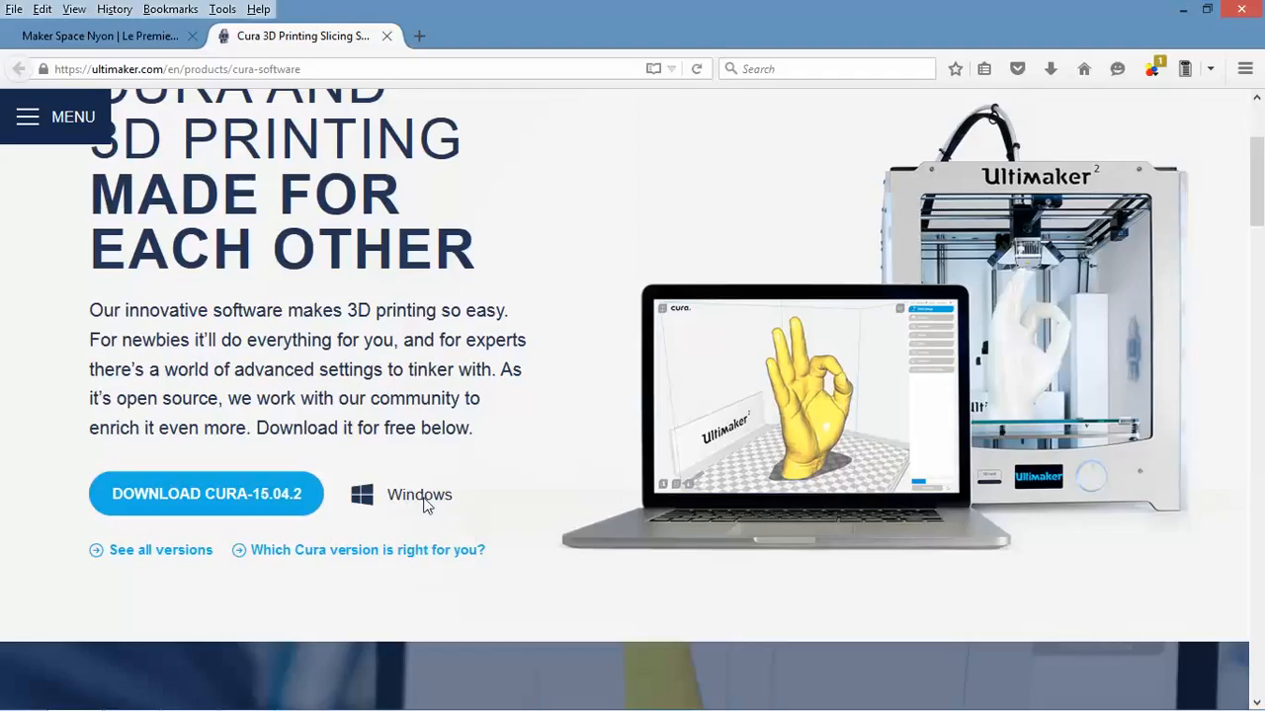
# Step: Download Cura 15.04.2 for Windows, passing the robot check, and save Cura_15.04.2.exe in the Downloads folder
pyautogui.click(237, 491)
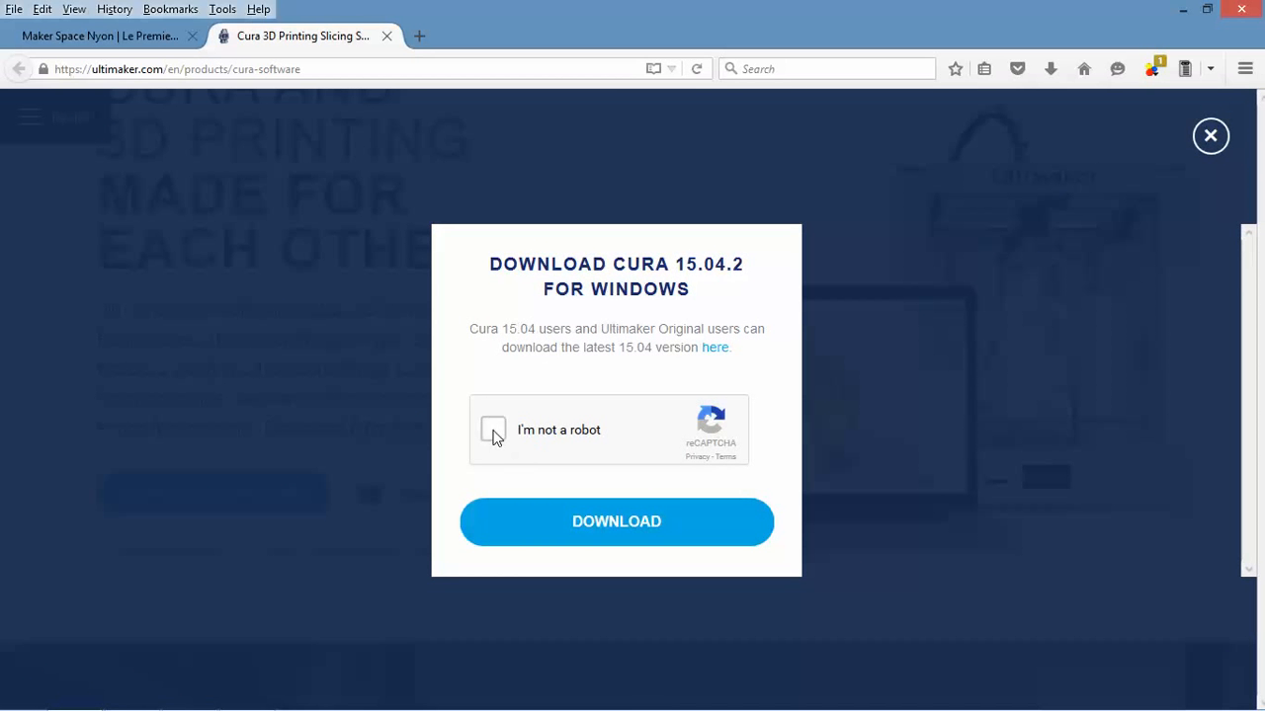
pyautogui.click(494, 433)
pyautogui.click(579, 525)
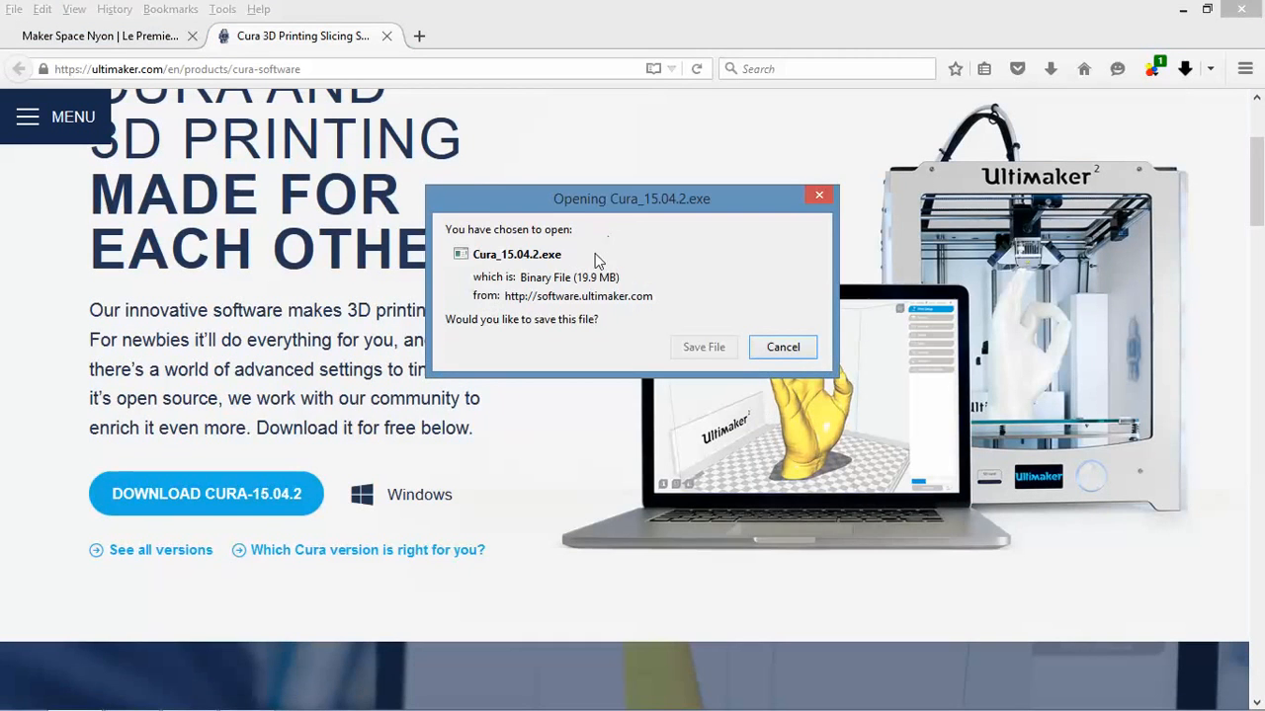
pyautogui.click(701, 349)
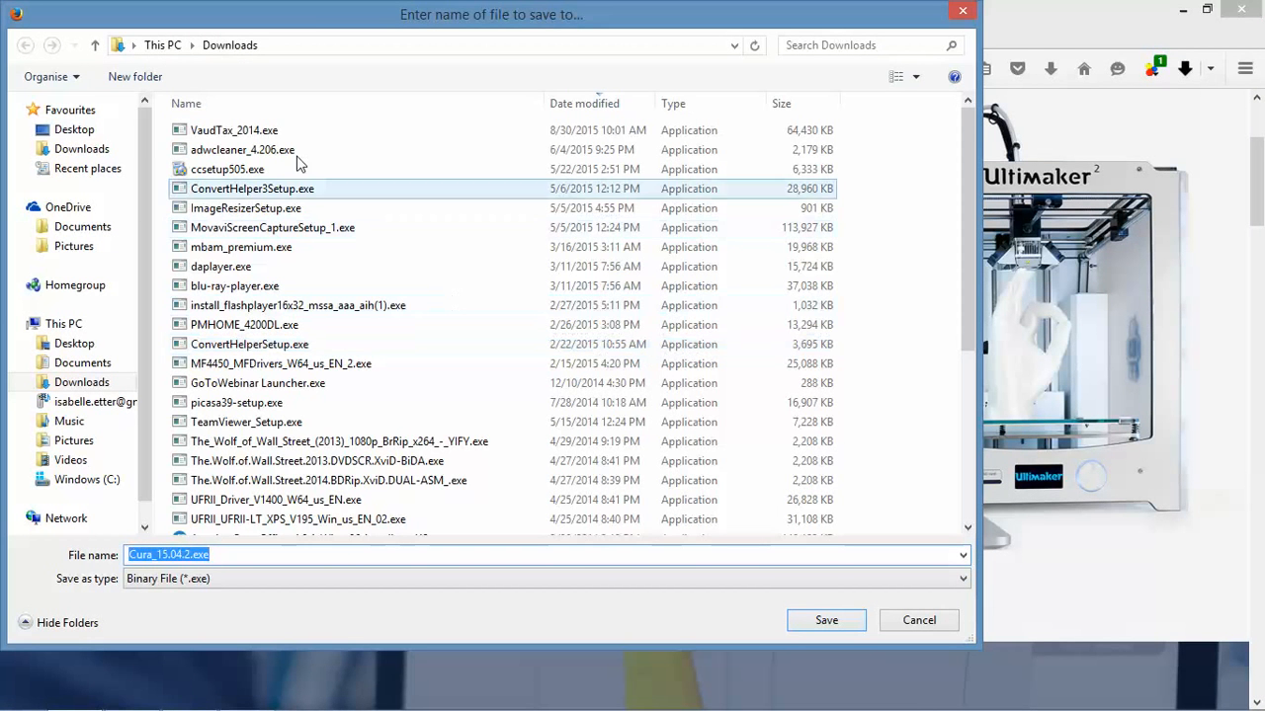
pyautogui.click(839, 621)
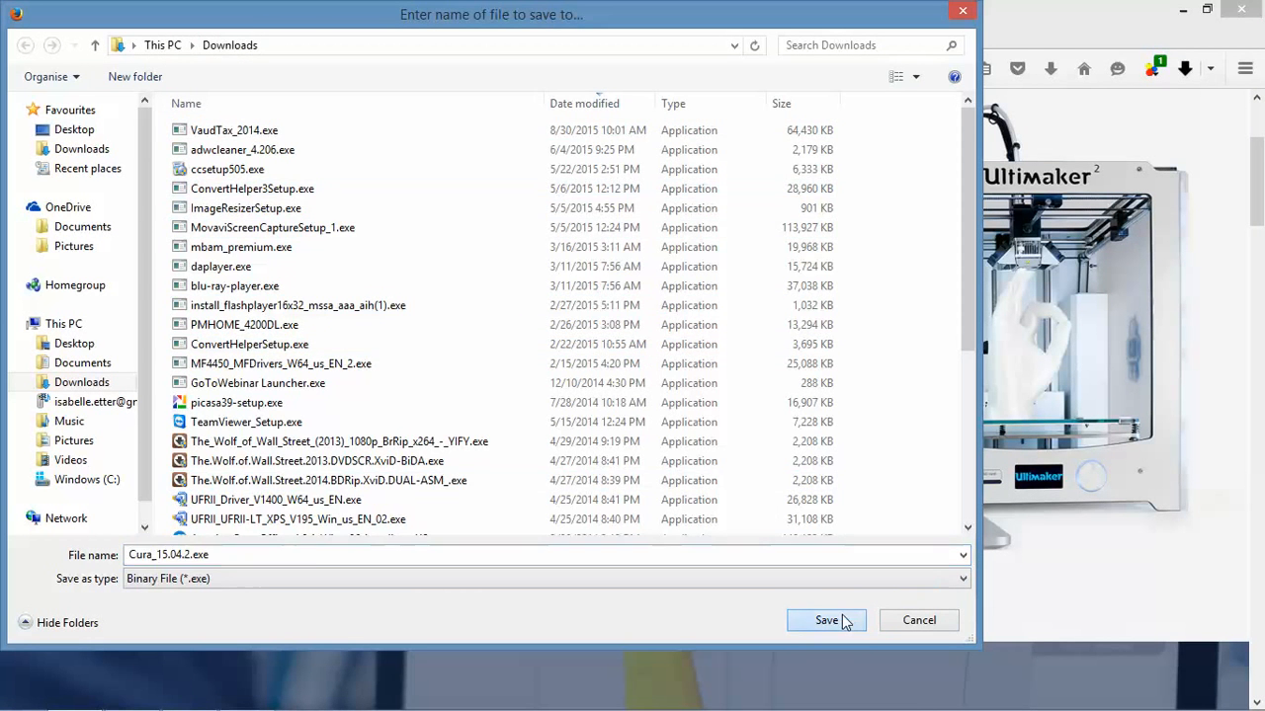
# Step: Run the downloaded Cura_15.04.2.exe and accept C:\Program Files (x86)\Cura_15.04.2\ as the destination folder
pyautogui.click(1053, 75)
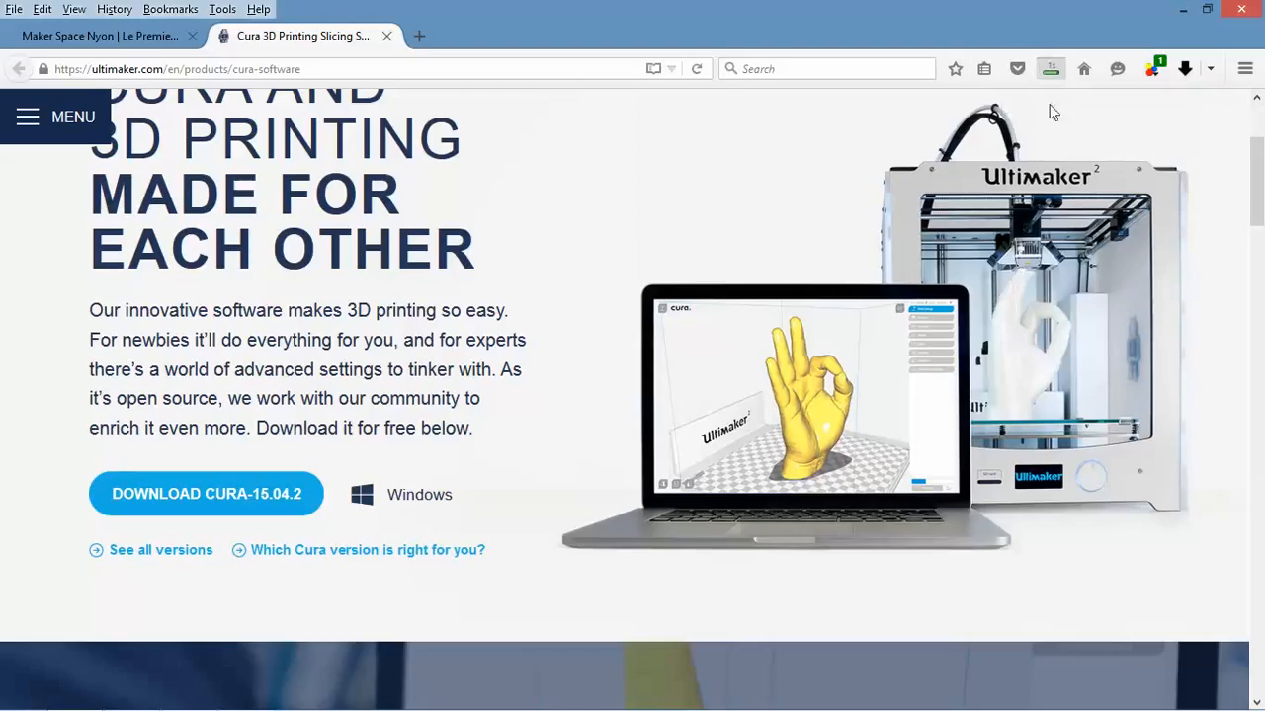
pyautogui.rightClick(861, 139)
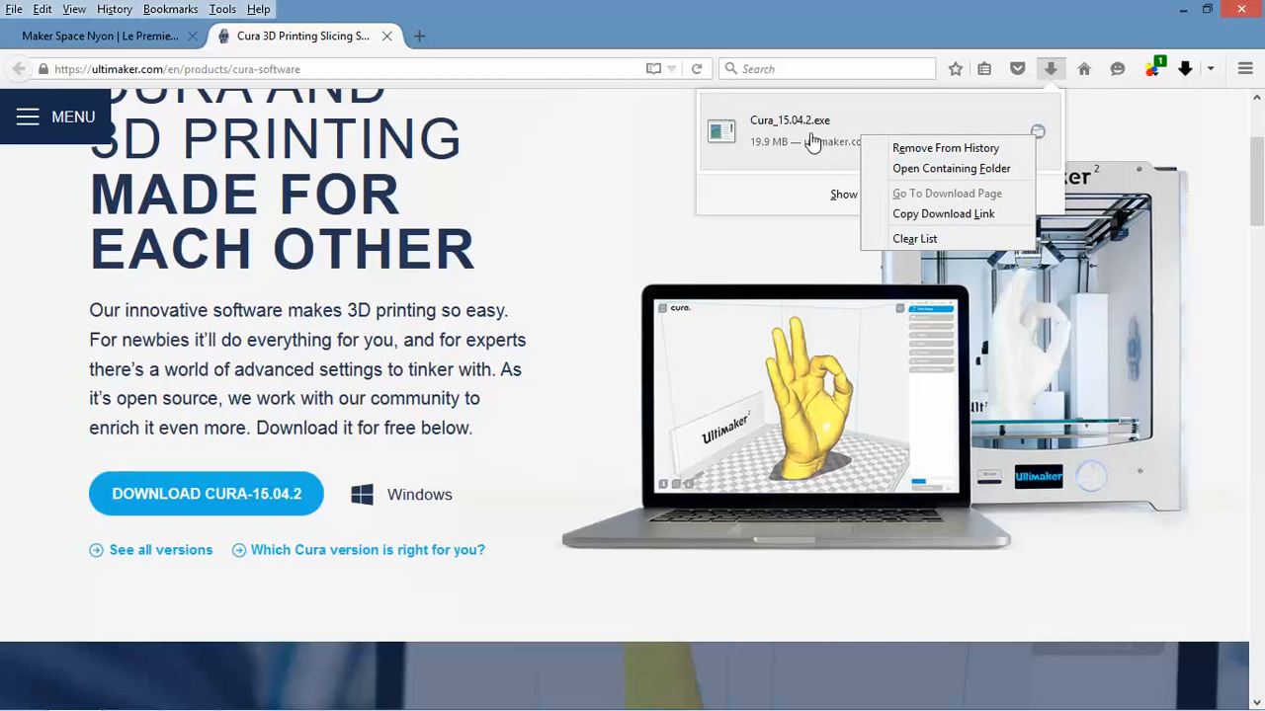
pyautogui.click(810, 135)
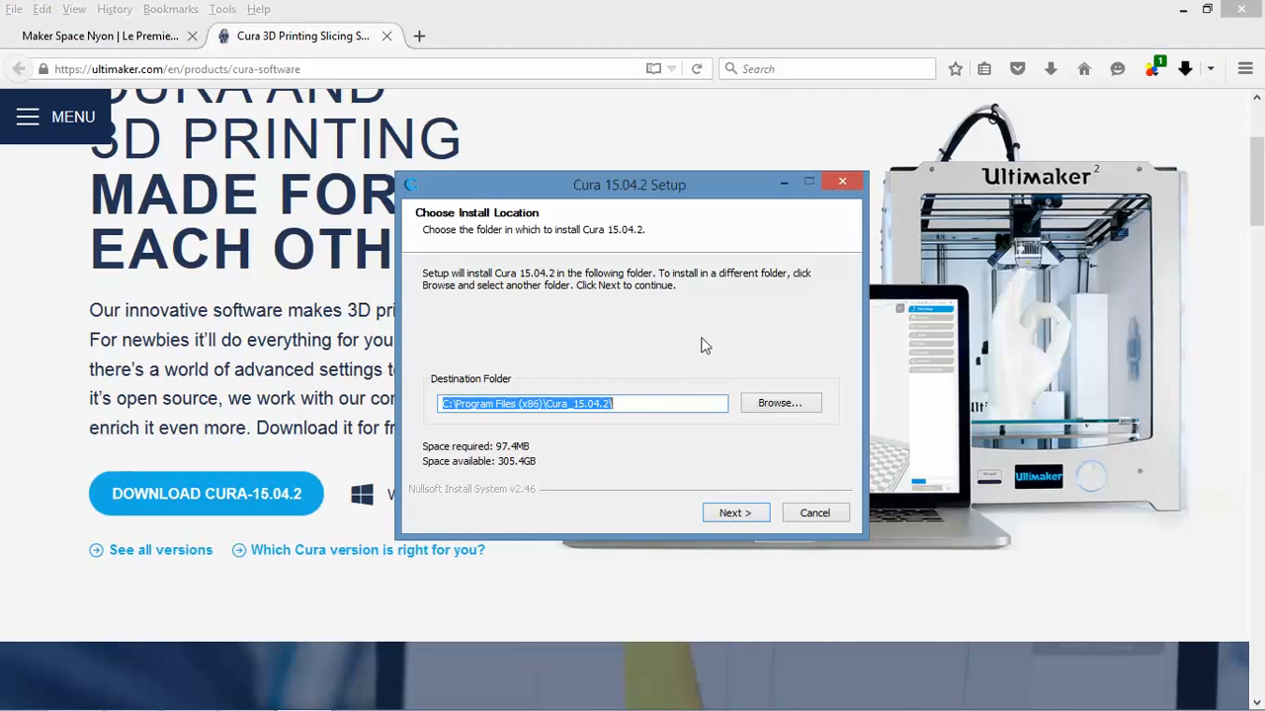
pyautogui.click(733, 514)
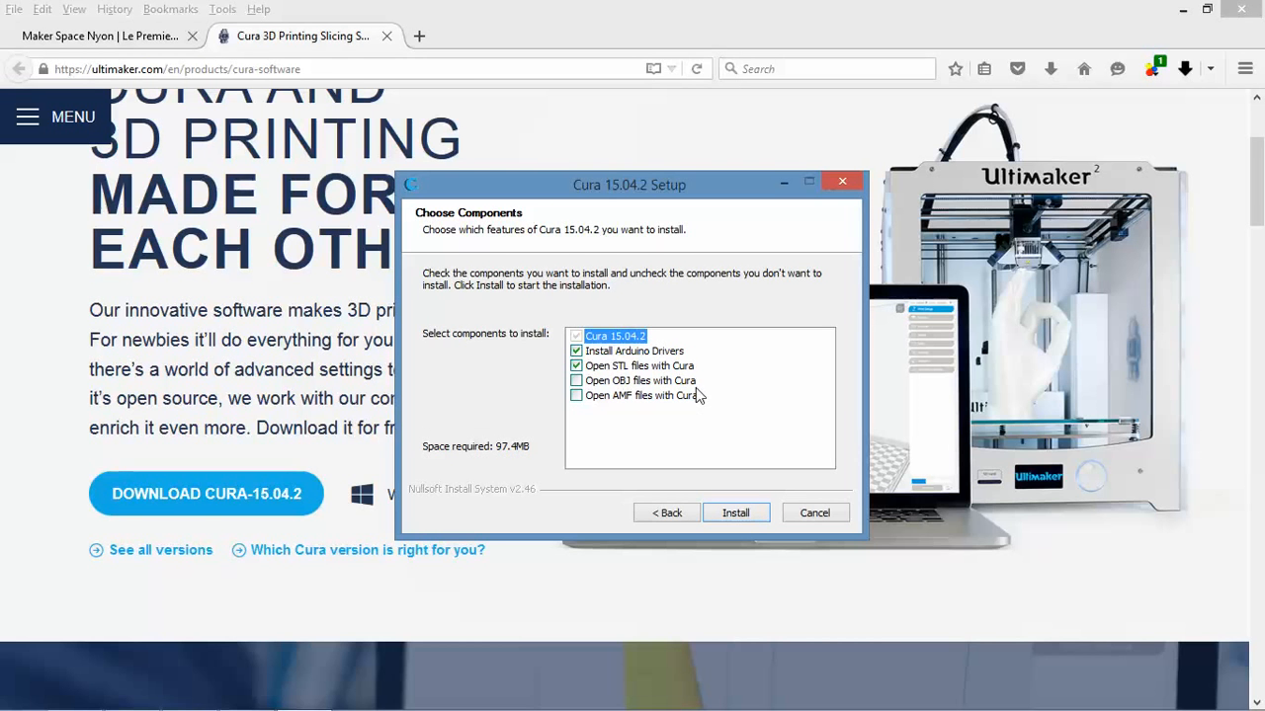
pyautogui.click(577, 382)
pyautogui.click(578, 396)
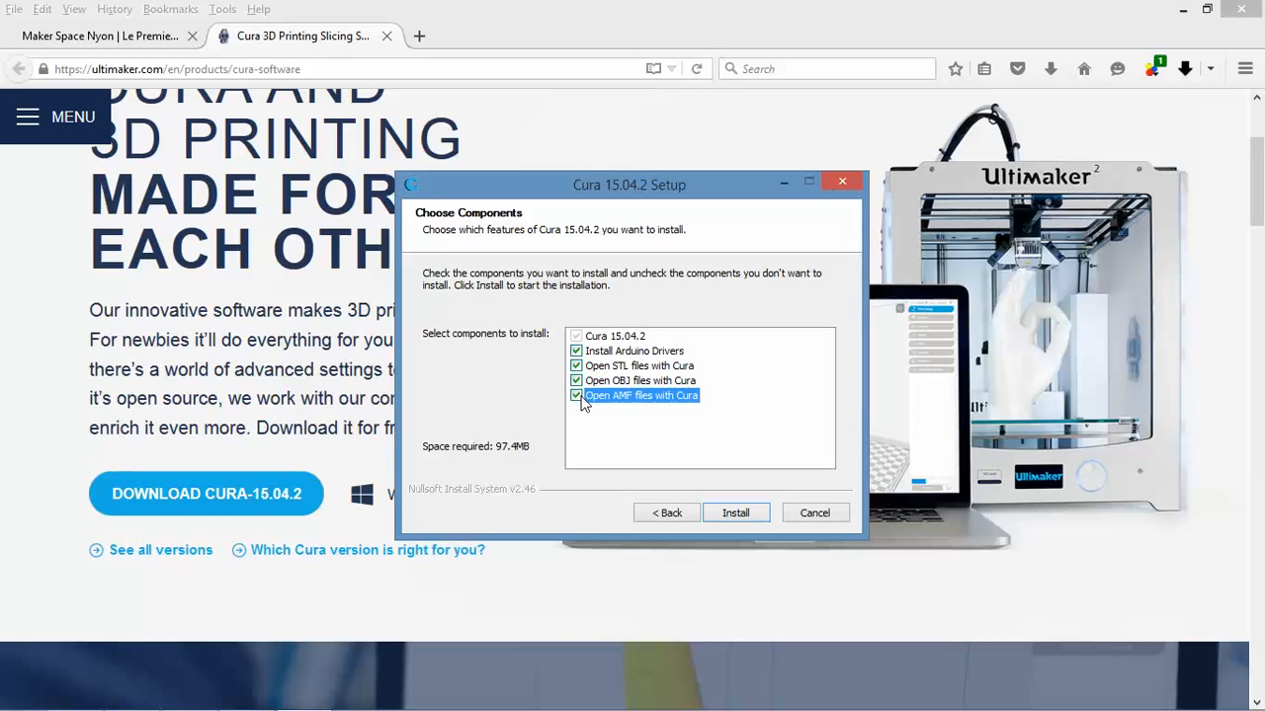
pyautogui.click(578, 382)
pyautogui.click(577, 397)
# Step: Install Cura with the Arduino drivers and STL file opening, complete the driver wizard, and finish setup with Start Cura 15.04.2 enabled
pyautogui.click(638, 368)
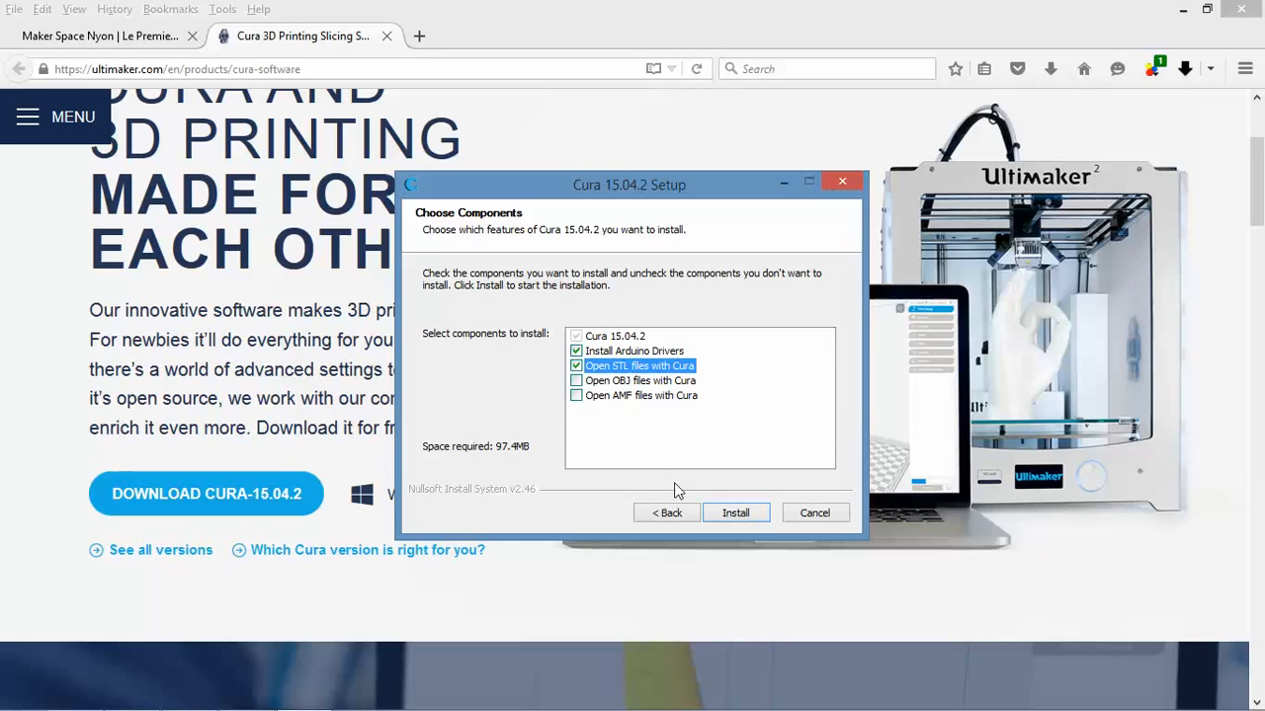
pyautogui.click(737, 513)
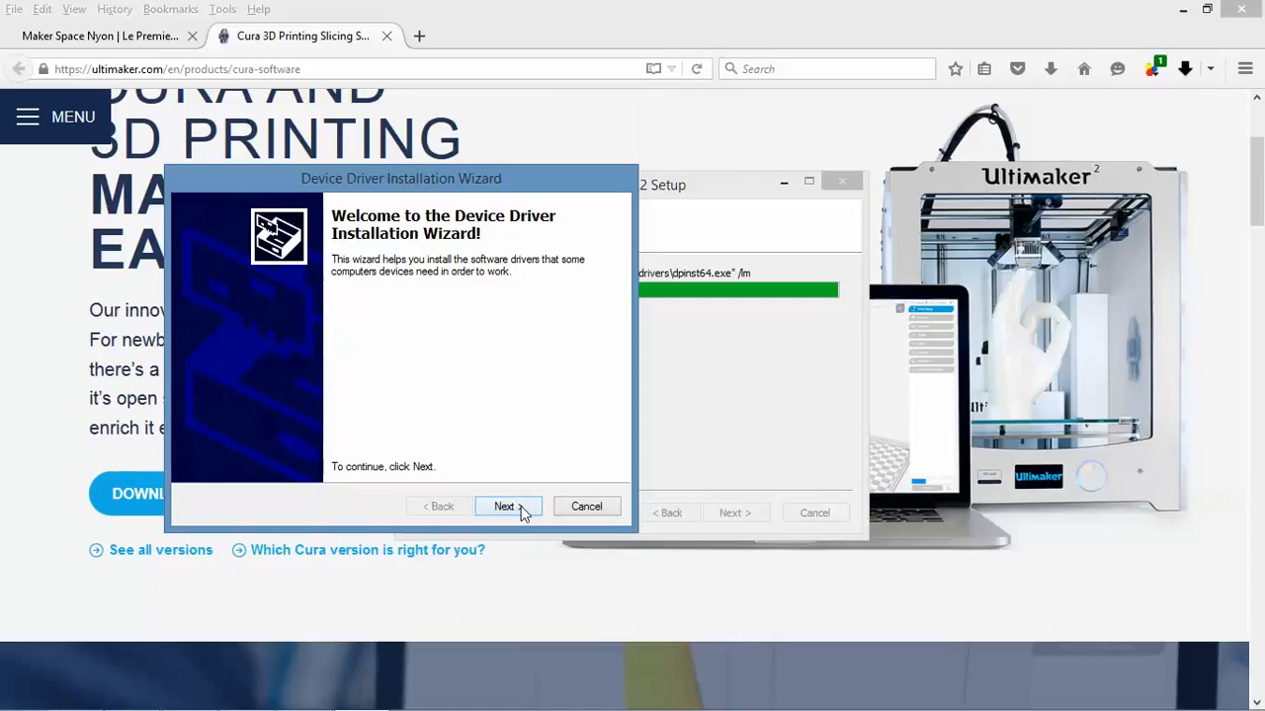
pyautogui.click(508, 507)
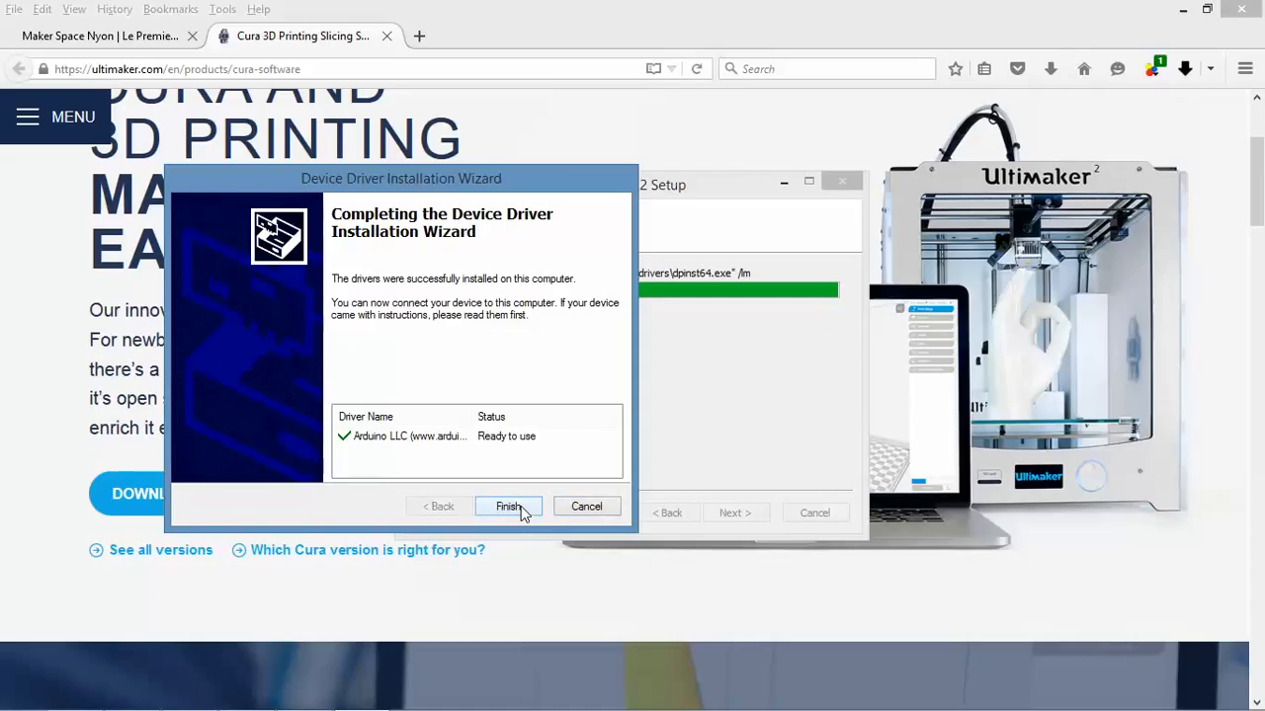
pyautogui.click(520, 507)
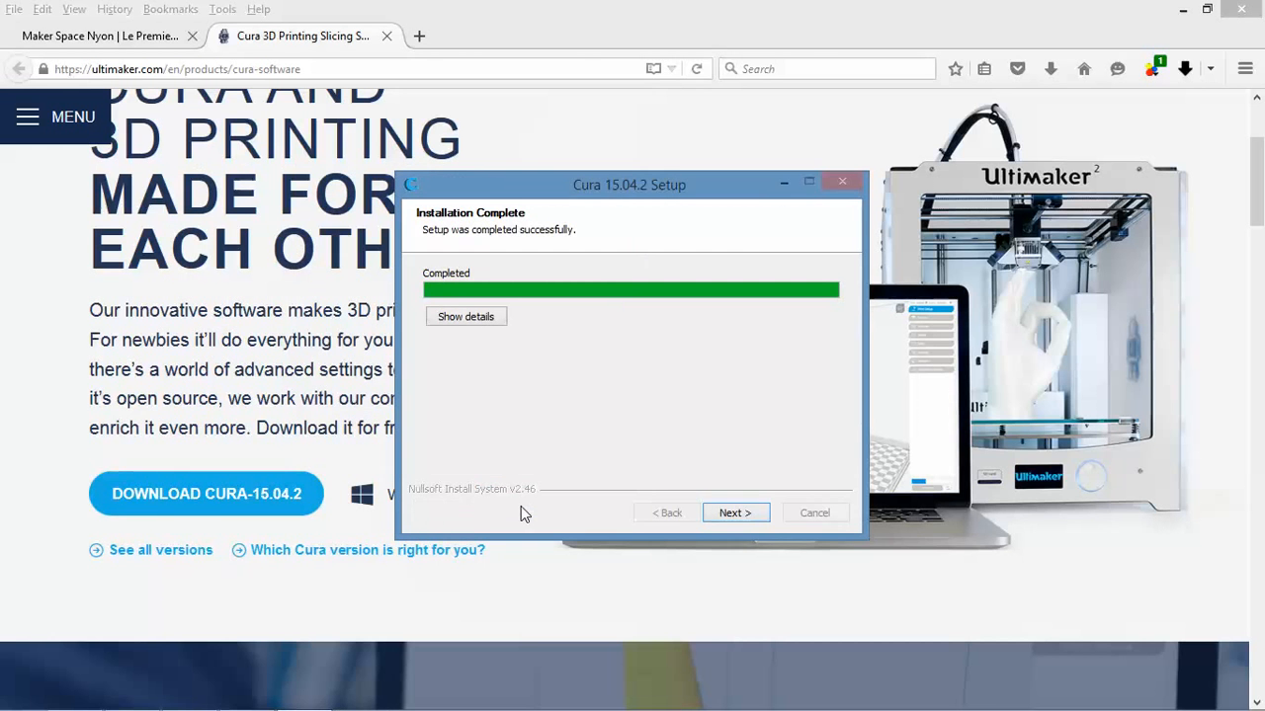
pyautogui.click(734, 515)
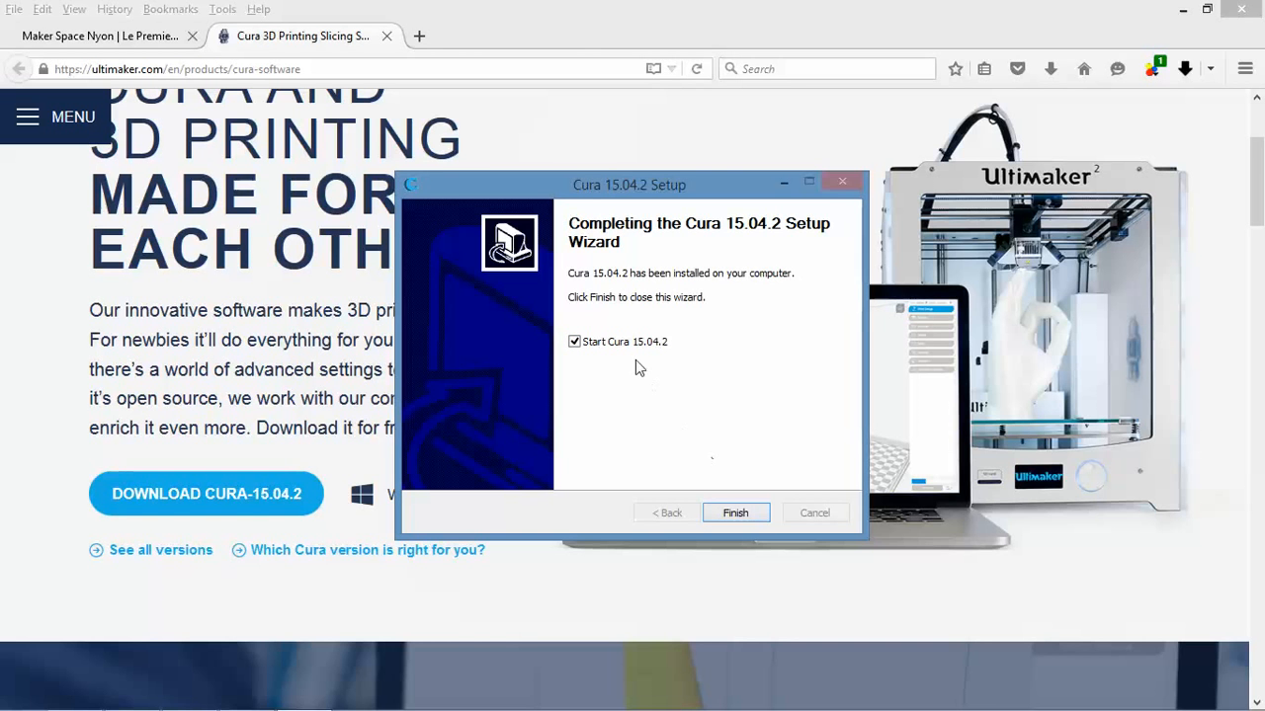
pyautogui.click(733, 513)
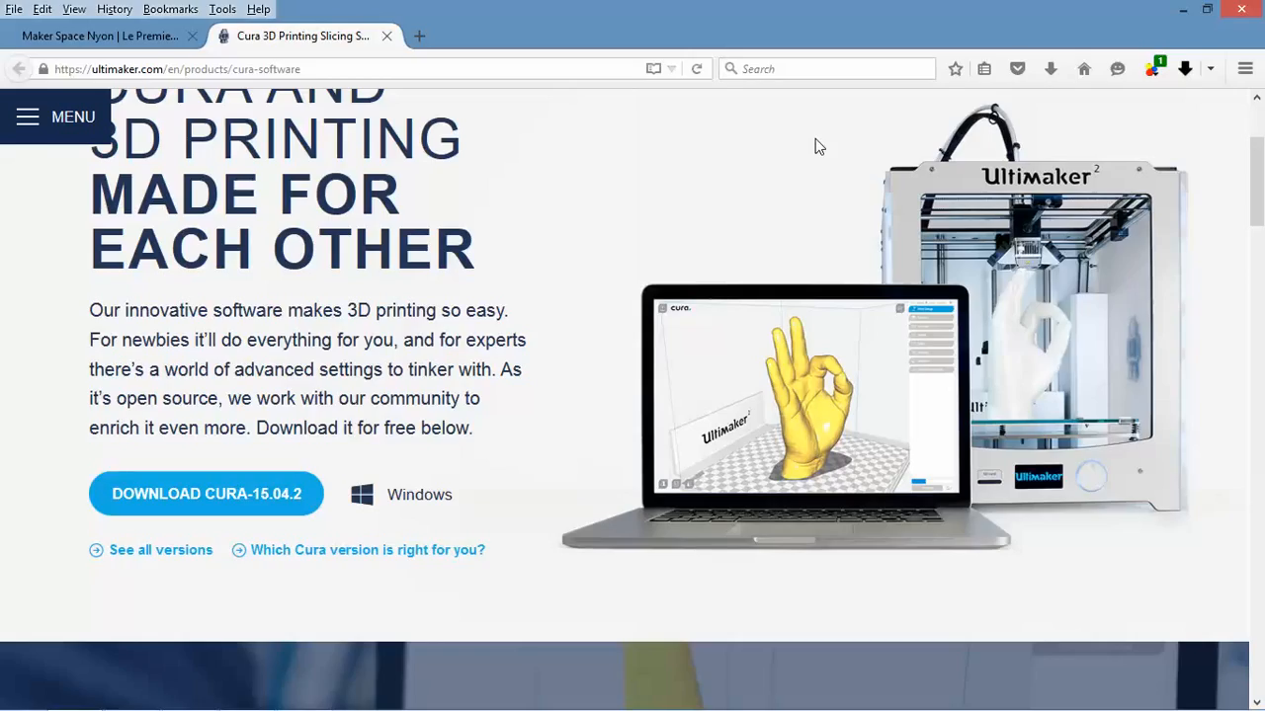
# Step: Close the web browser and the Downloads folder window, leaving the Cura window in view
pyautogui.click(1237, 14)
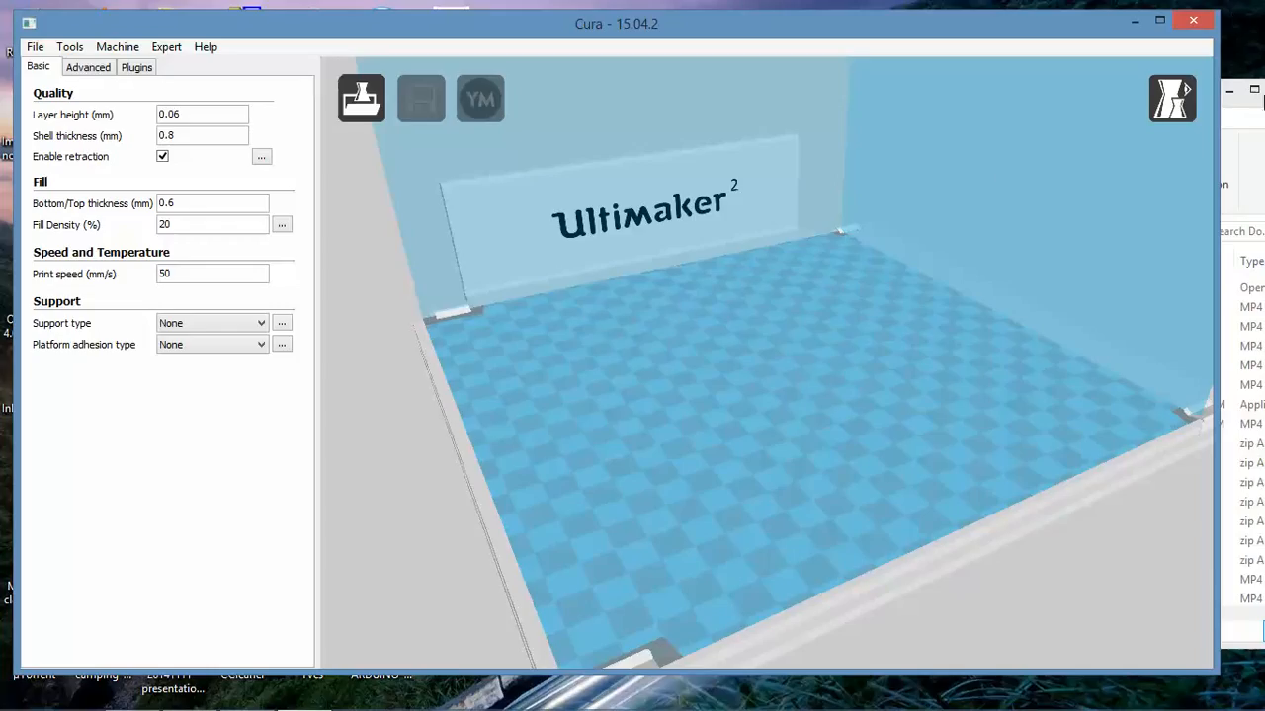
pyautogui.click(1257, 134)
pyautogui.click(1255, 92)
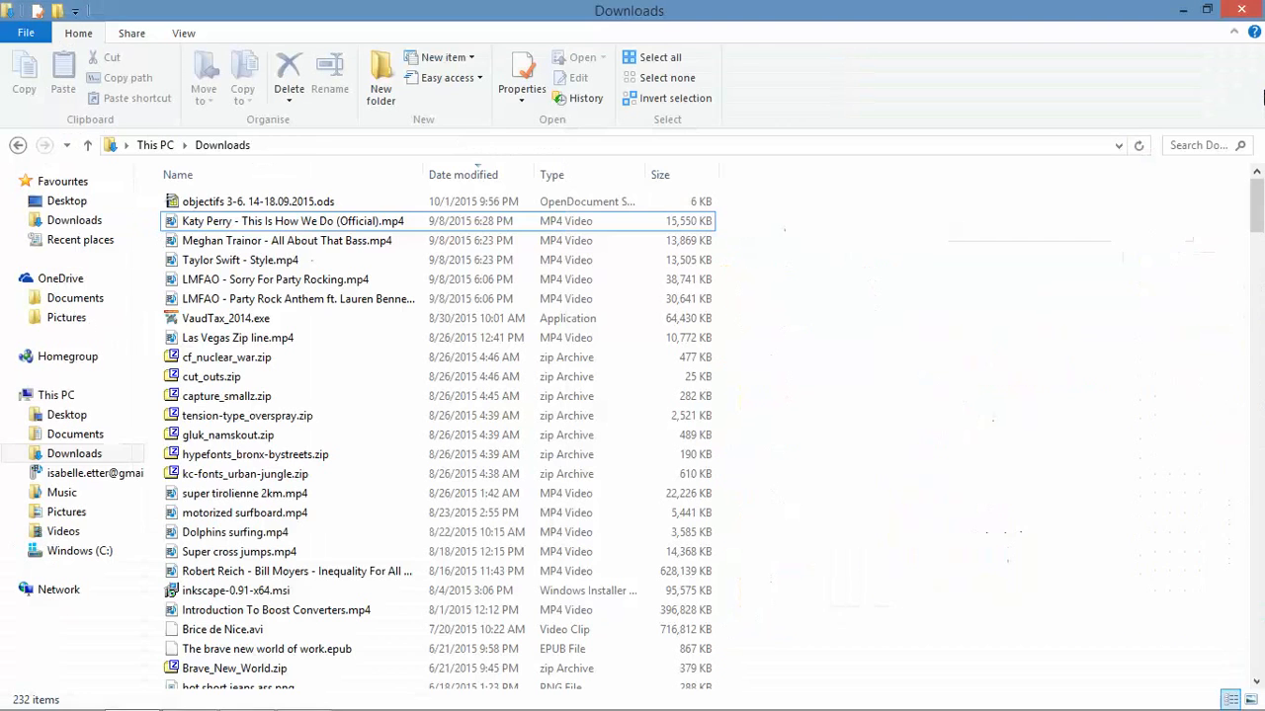
pyautogui.click(1243, 12)
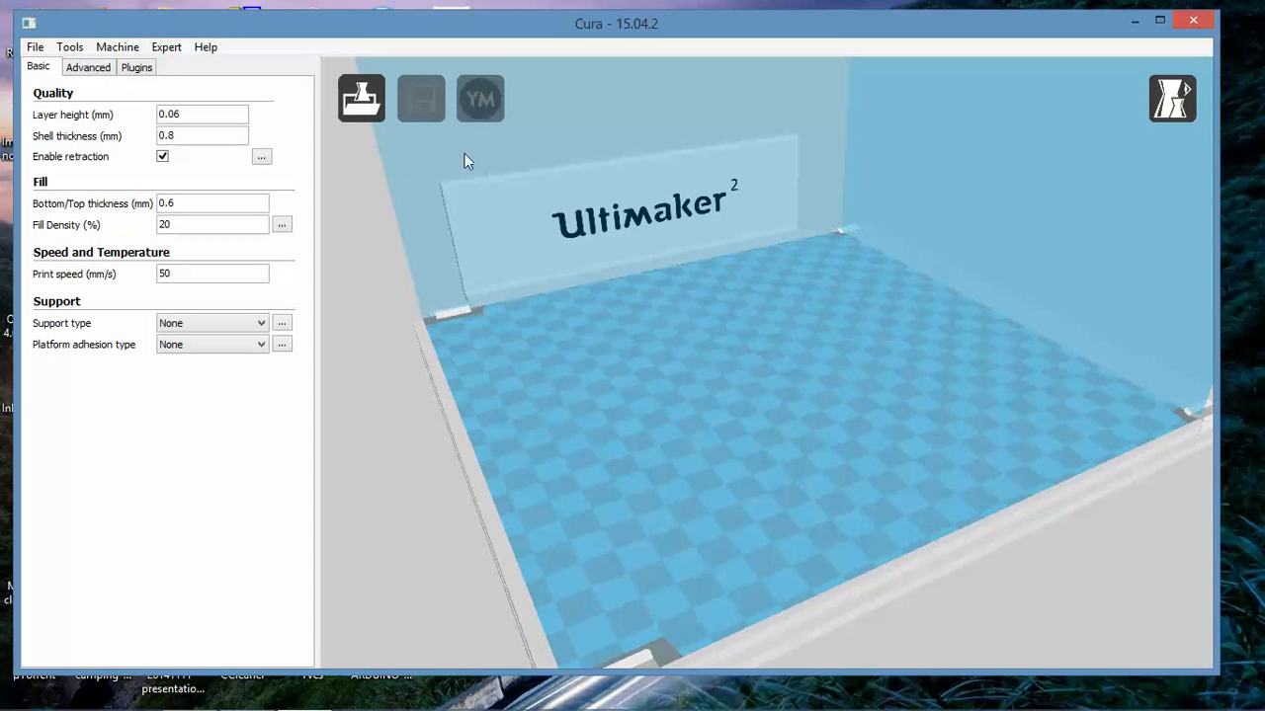
# Step: Load the model platform1.stl from the Quarto_board_game_replica folder onto the Ultimaker 2 build platform
pyautogui.moveTo(1017, 289)
pyautogui.mouseDown(button='right')
pyautogui.moveTo(937, 356)
pyautogui.moveTo(1025, 300)
pyautogui.moveTo(1047, 299)
pyautogui.moveTo(1020, 293)
pyautogui.mouseUp(button='right')
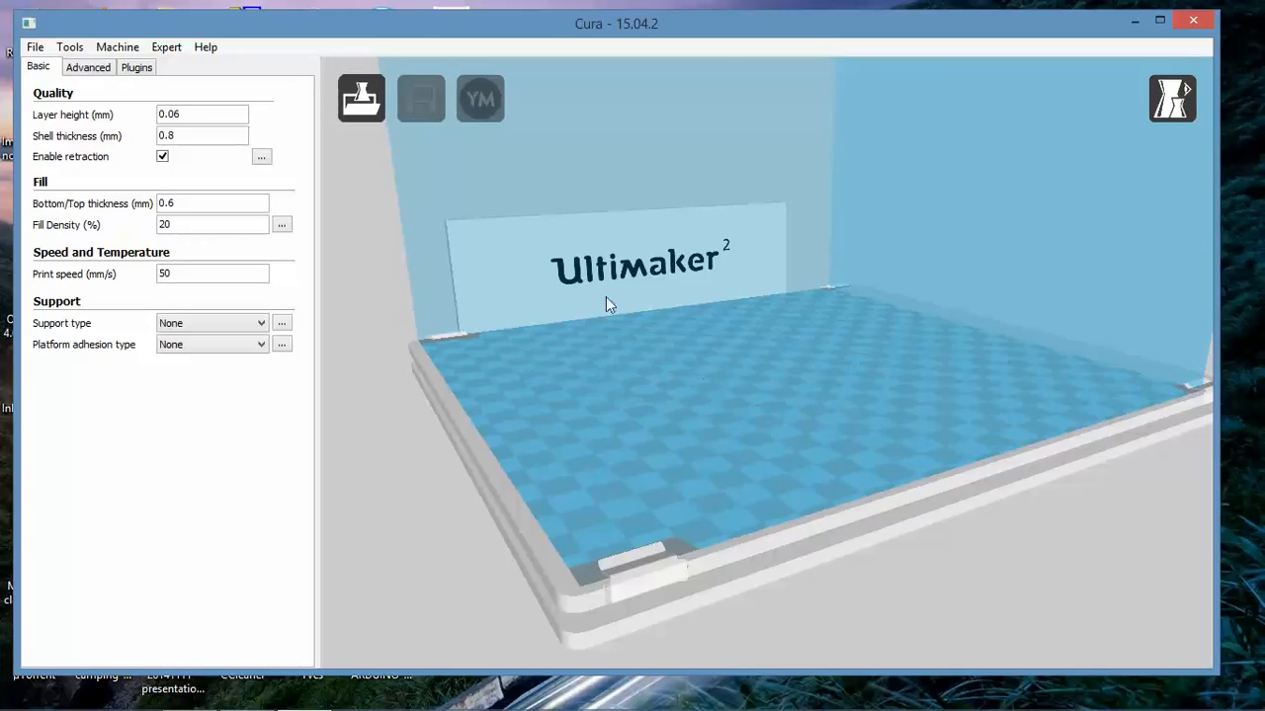
pyautogui.click(376, 107)
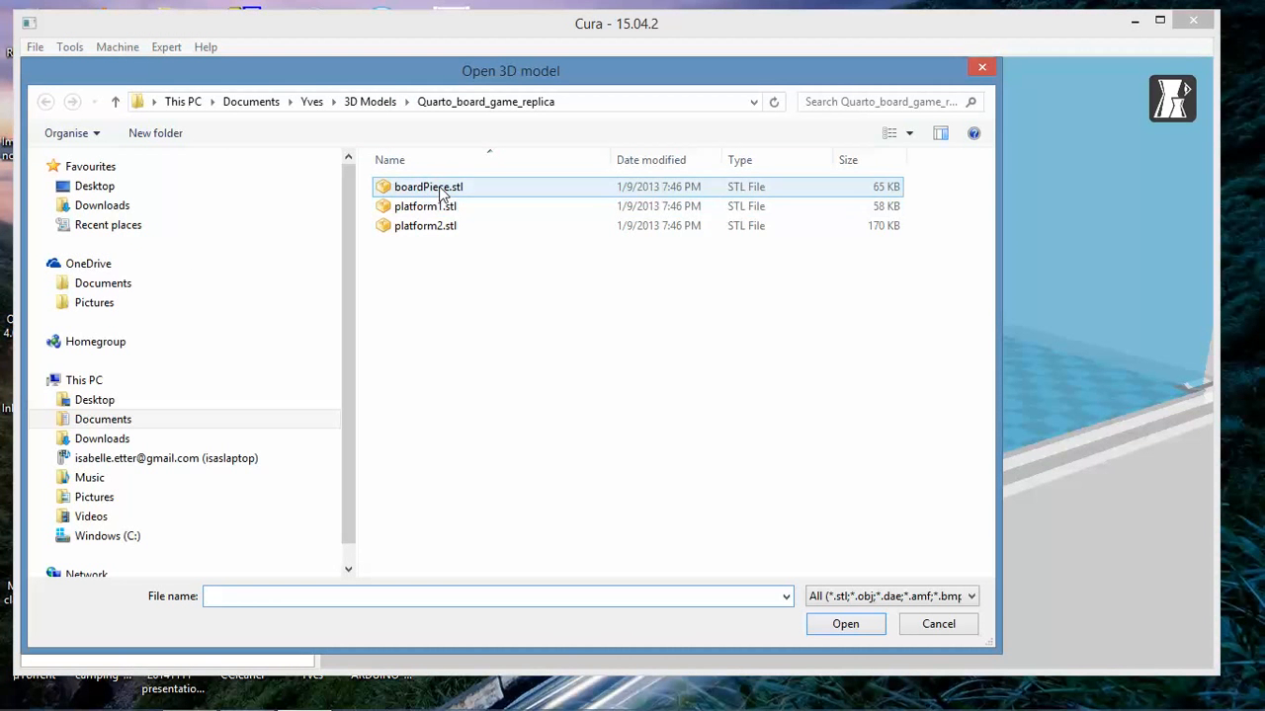
pyautogui.doubleClick(443, 206)
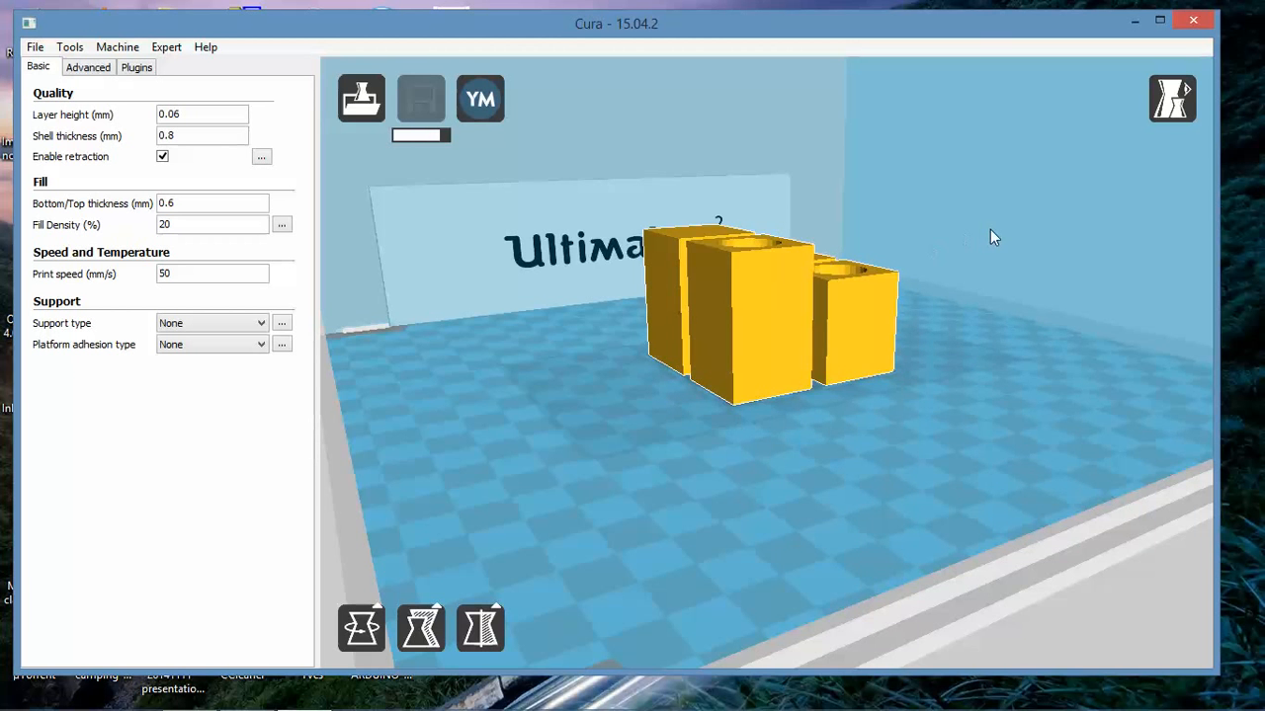
# Step: Inspect the loaded model from several angles on the build platform and close Cura
pyautogui.moveTo(990, 230); pyautogui.dragTo(933, 272, button='right')
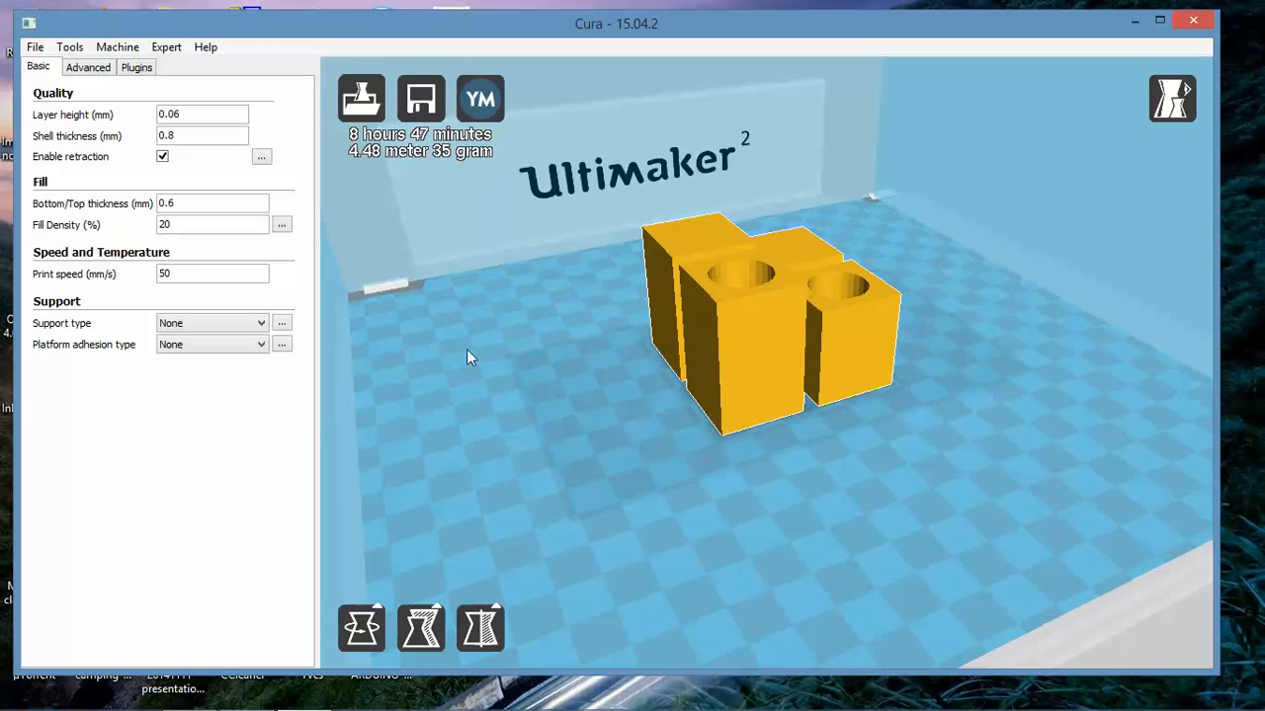
pyautogui.moveTo(528, 488); pyautogui.dragTo(539, 427, button='right')
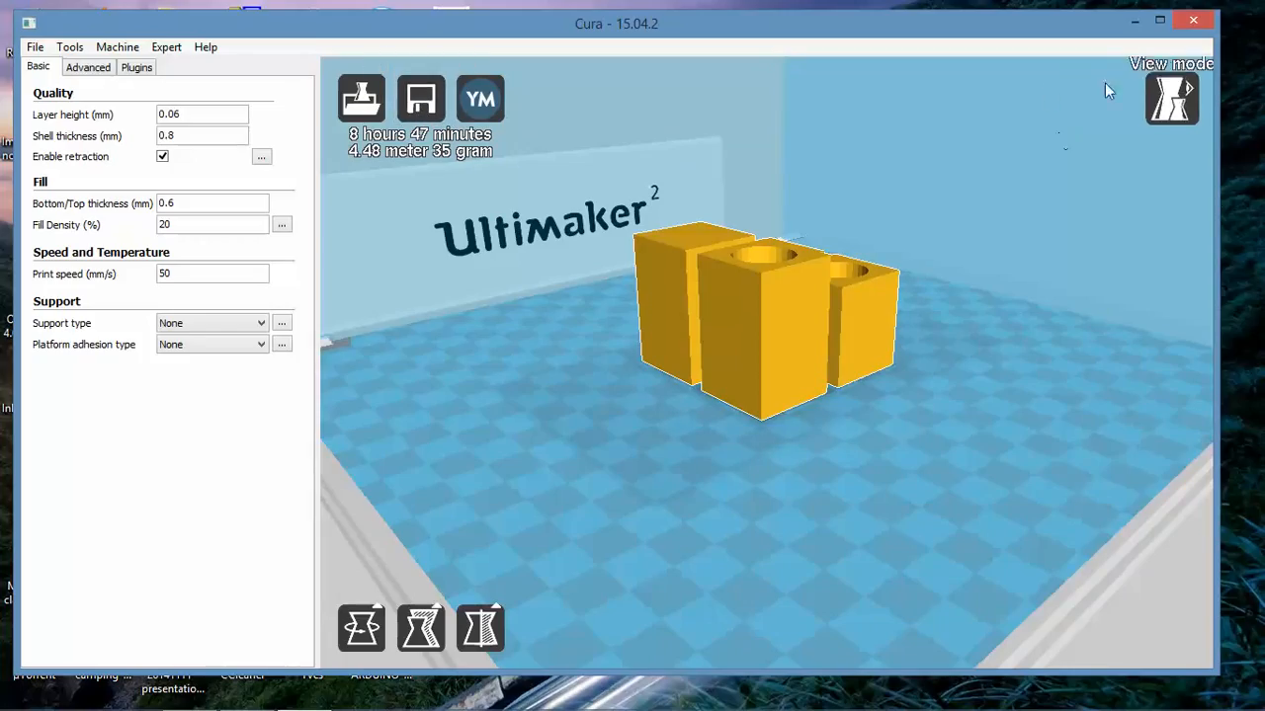
pyautogui.click(1192, 24)
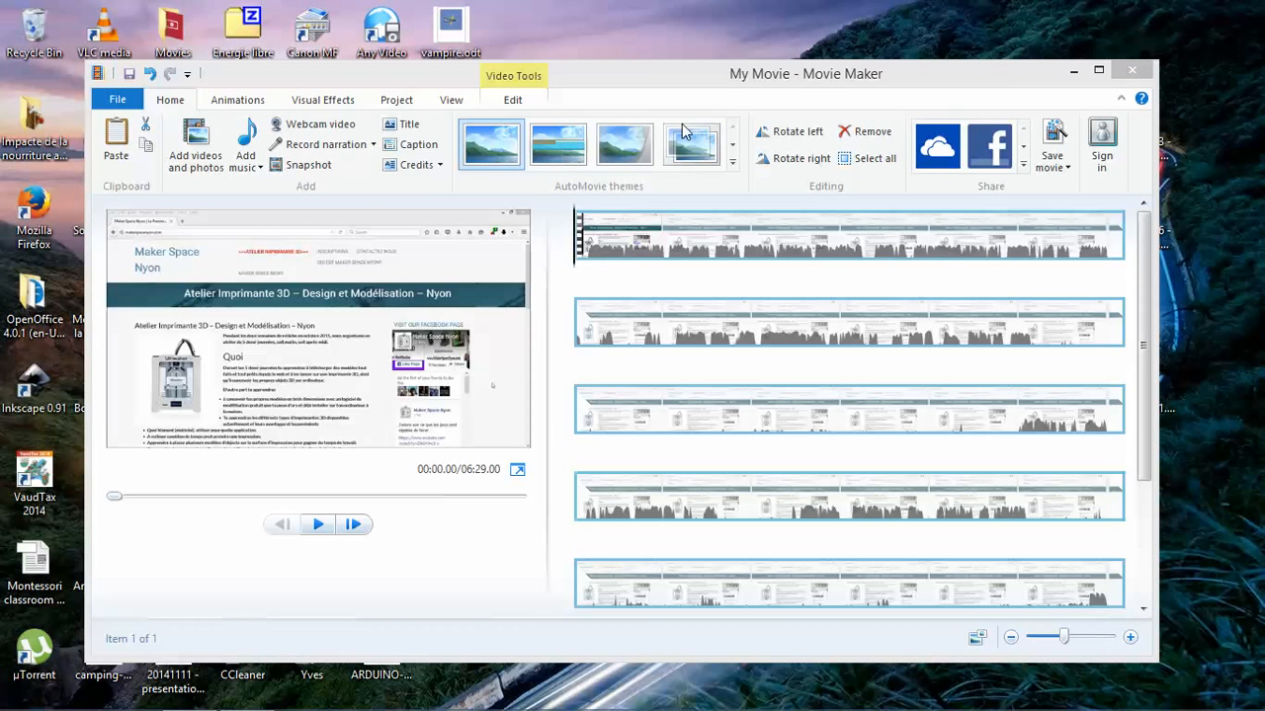
# Step: Close the Movie Maker project without saving its changes, leaving the desktop in view
pyautogui.click(1131, 71)
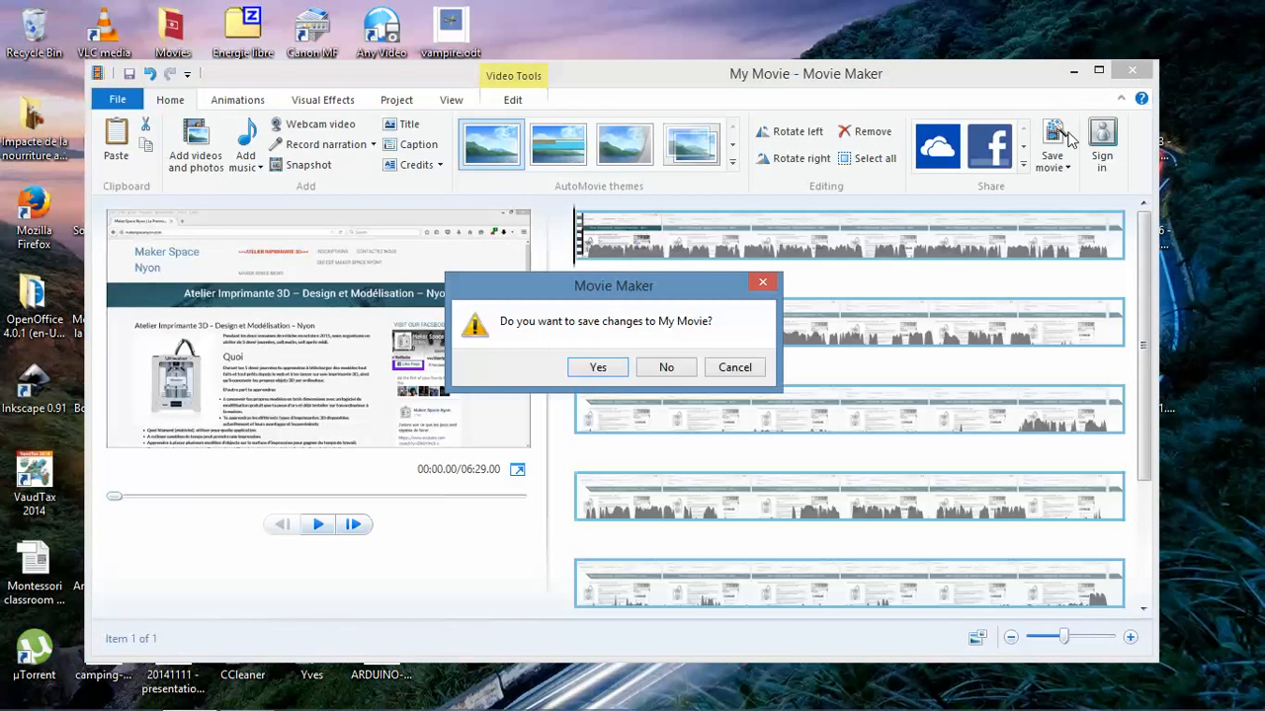
pyautogui.click(660, 370)
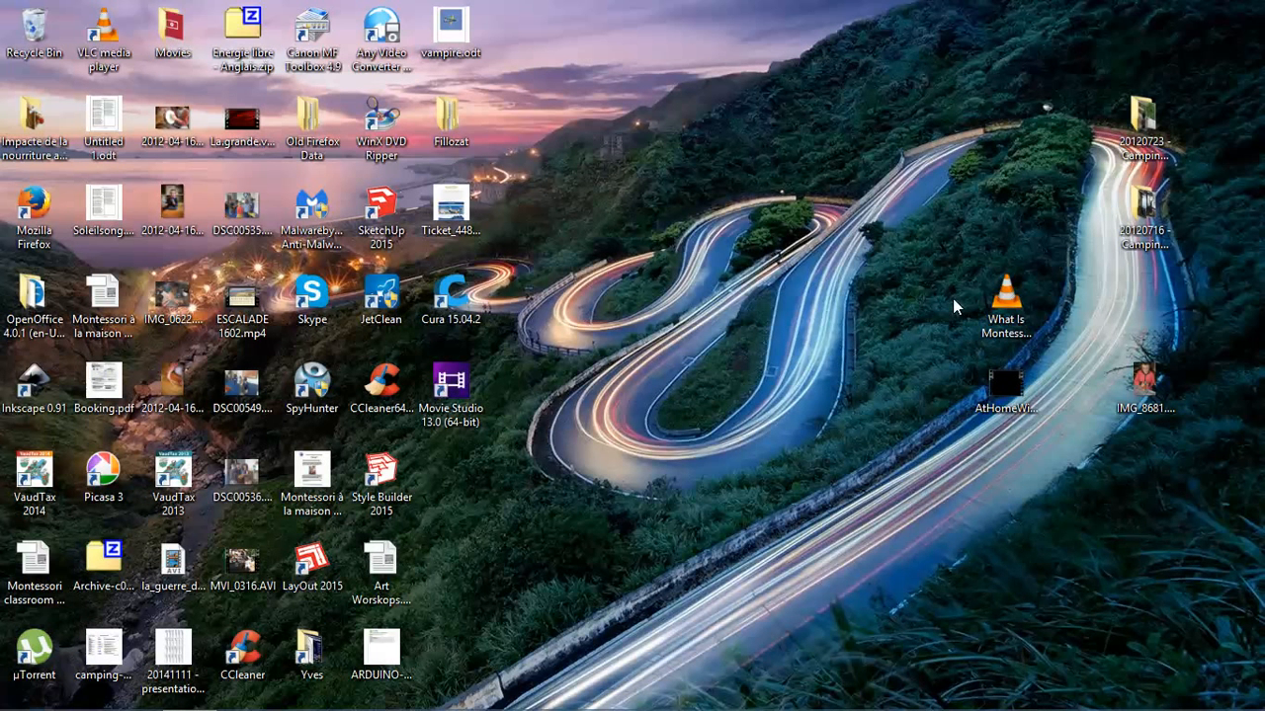
# Step: Launch Cura 15.04.2 from its desktop shortcut to view the empty build platform, and close it
pyautogui.click(447, 317)
pyautogui.doubleClick(455, 324)
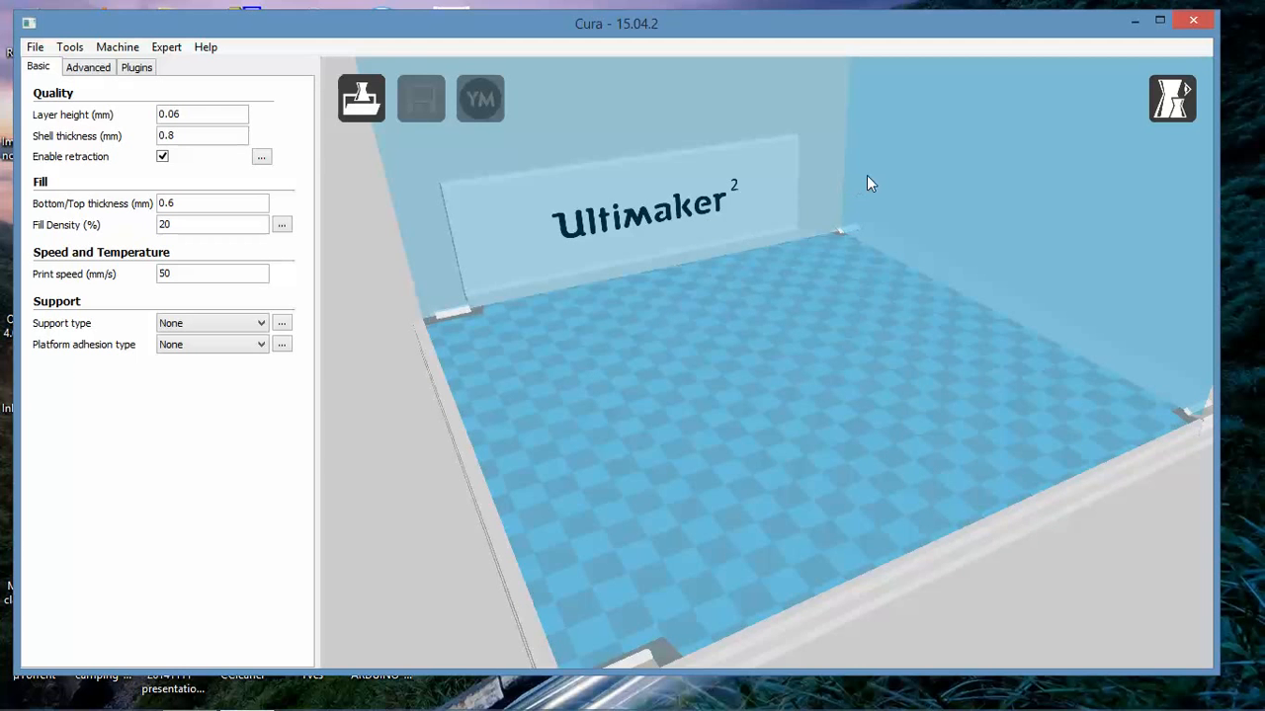
pyautogui.click(1187, 28)
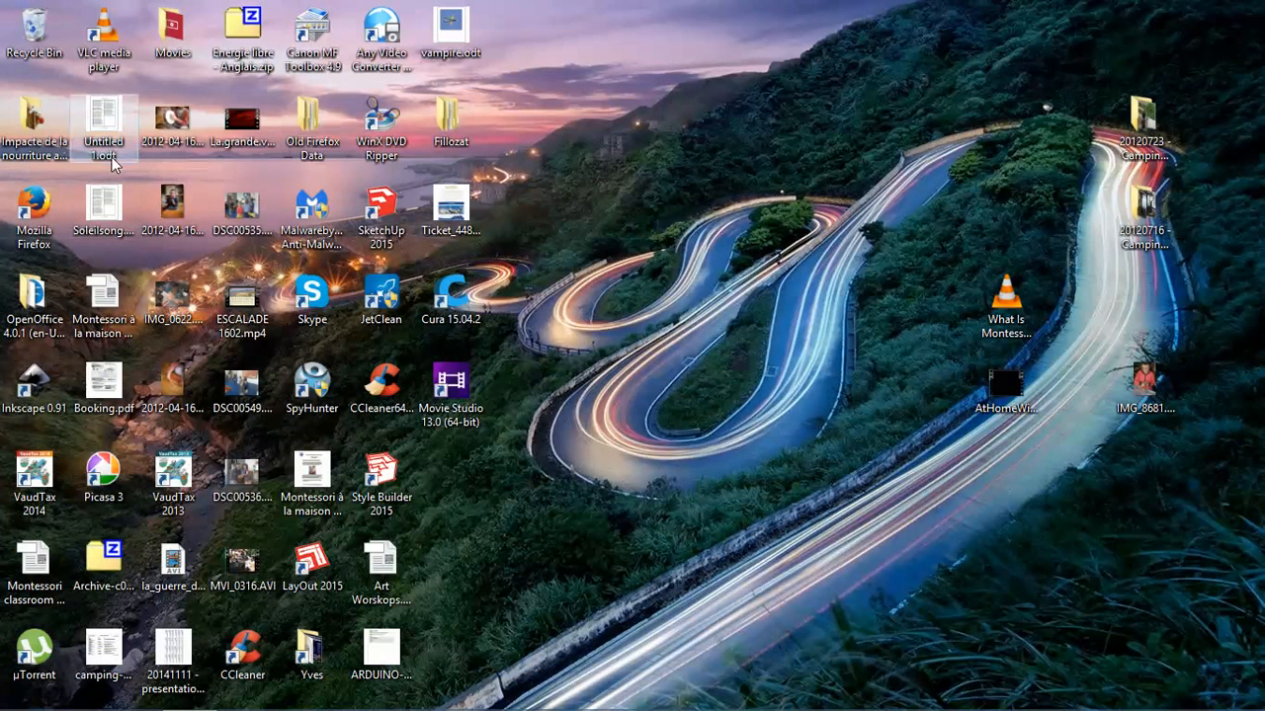
# Step: Open a File Explorer window, browse from Documents to the 3D Models folder, and open block with hole.stl in Cura
pyautogui.doubleClick(321, 121)
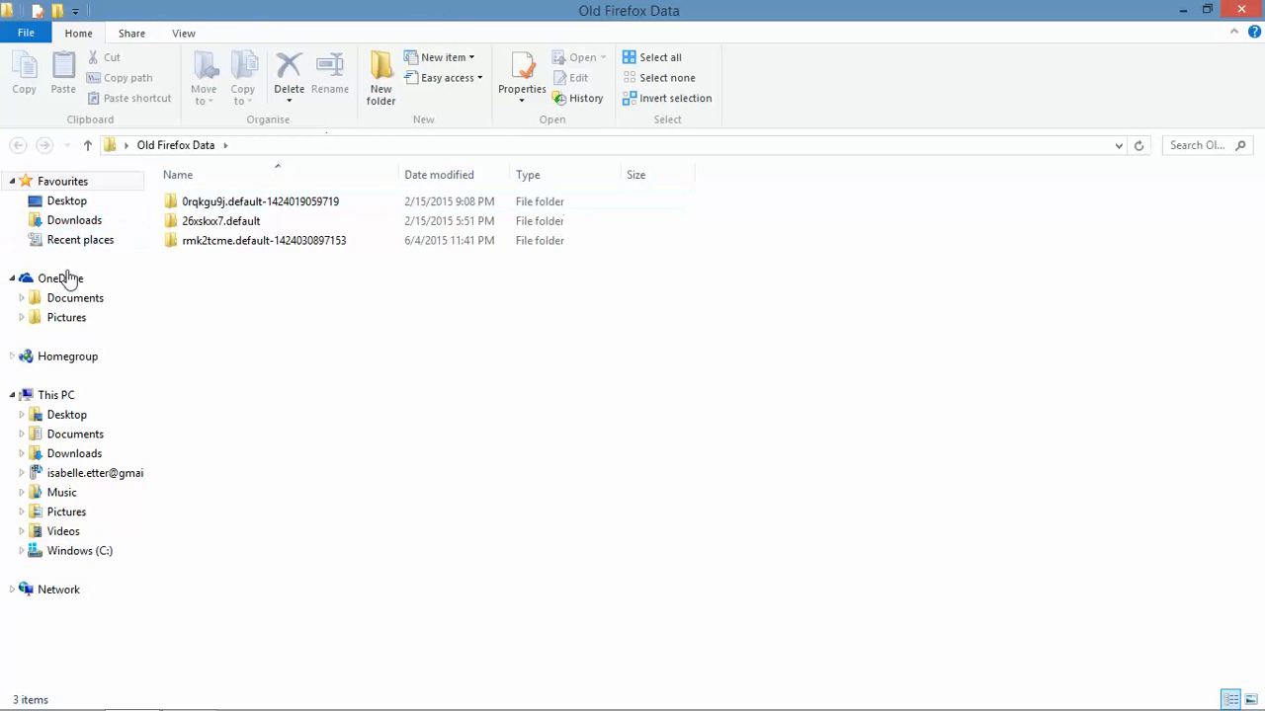
pyautogui.click(85, 440)
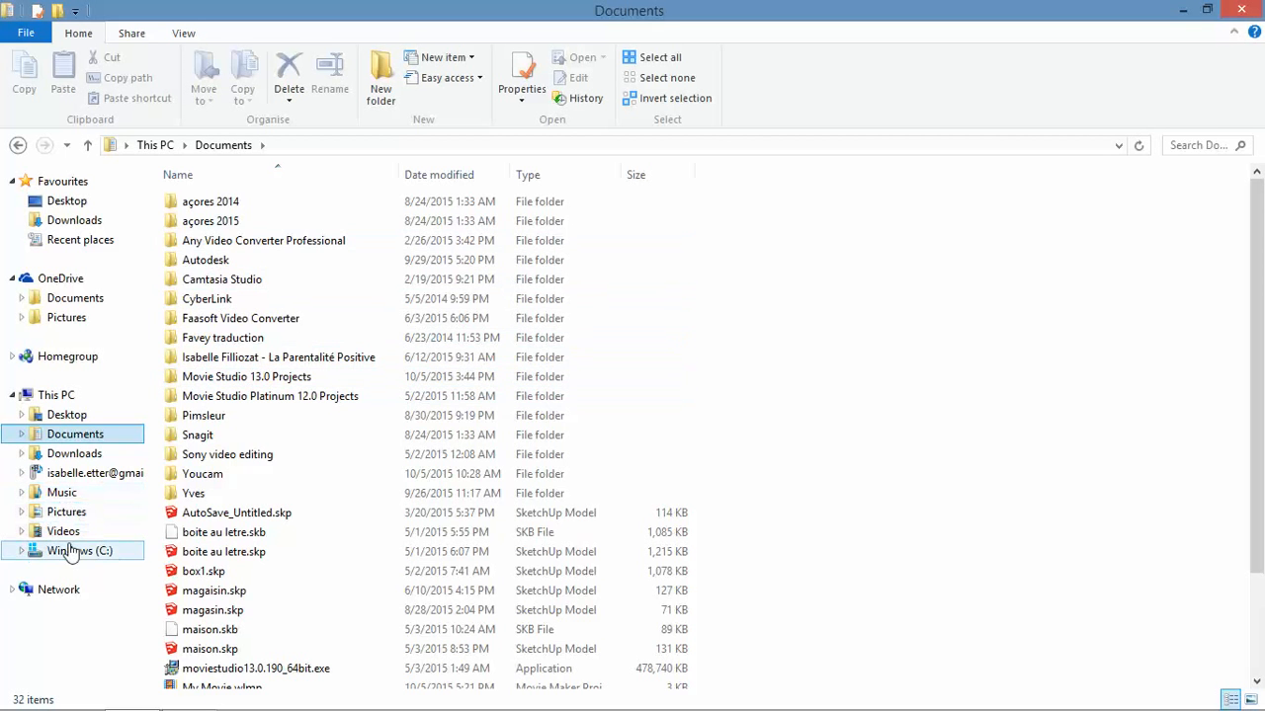
pyautogui.doubleClick(203, 493)
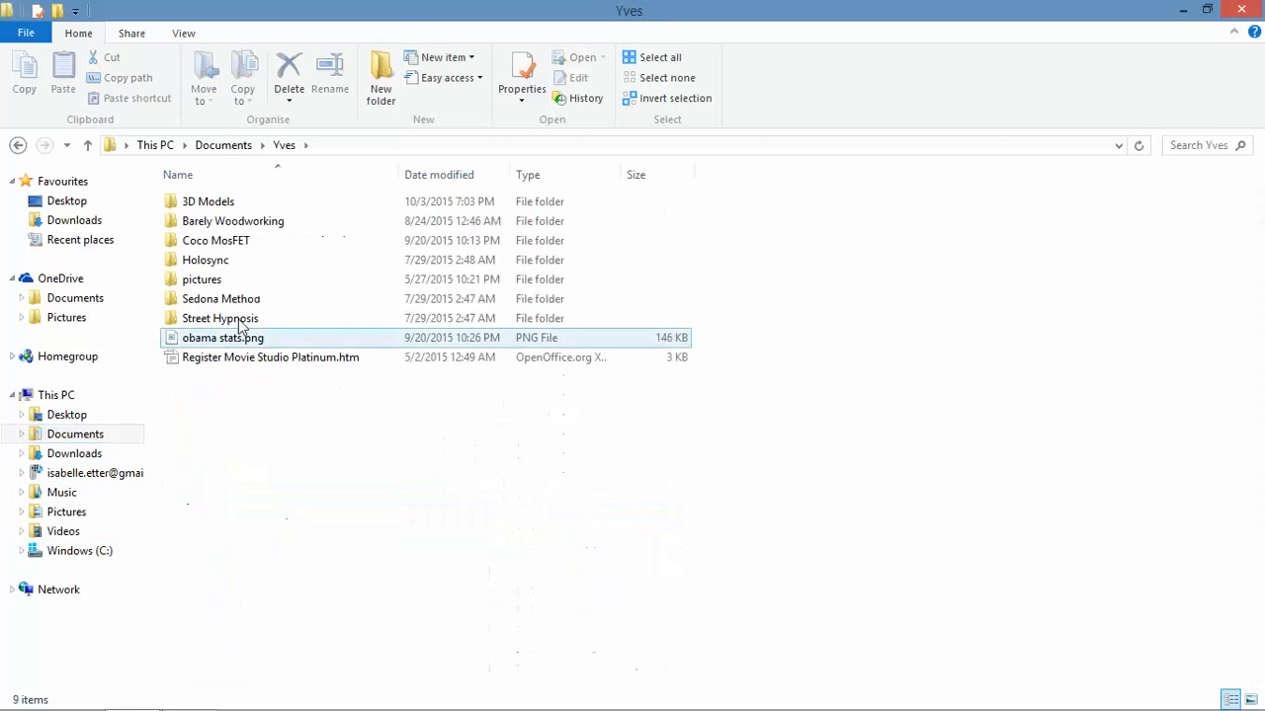
pyautogui.doubleClick(223, 201)
pyautogui.scroll(-4, 395, 366)
pyautogui.scroll(-3, 397, 367)
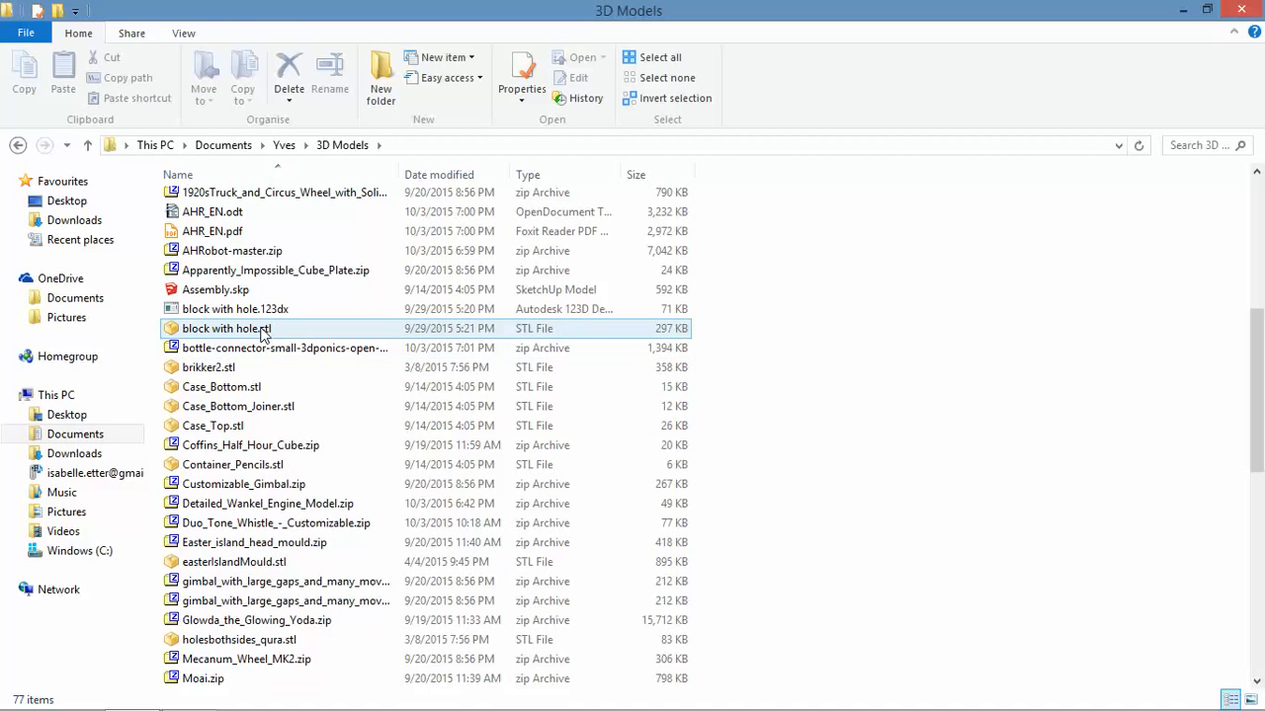
pyautogui.doubleClick(262, 332)
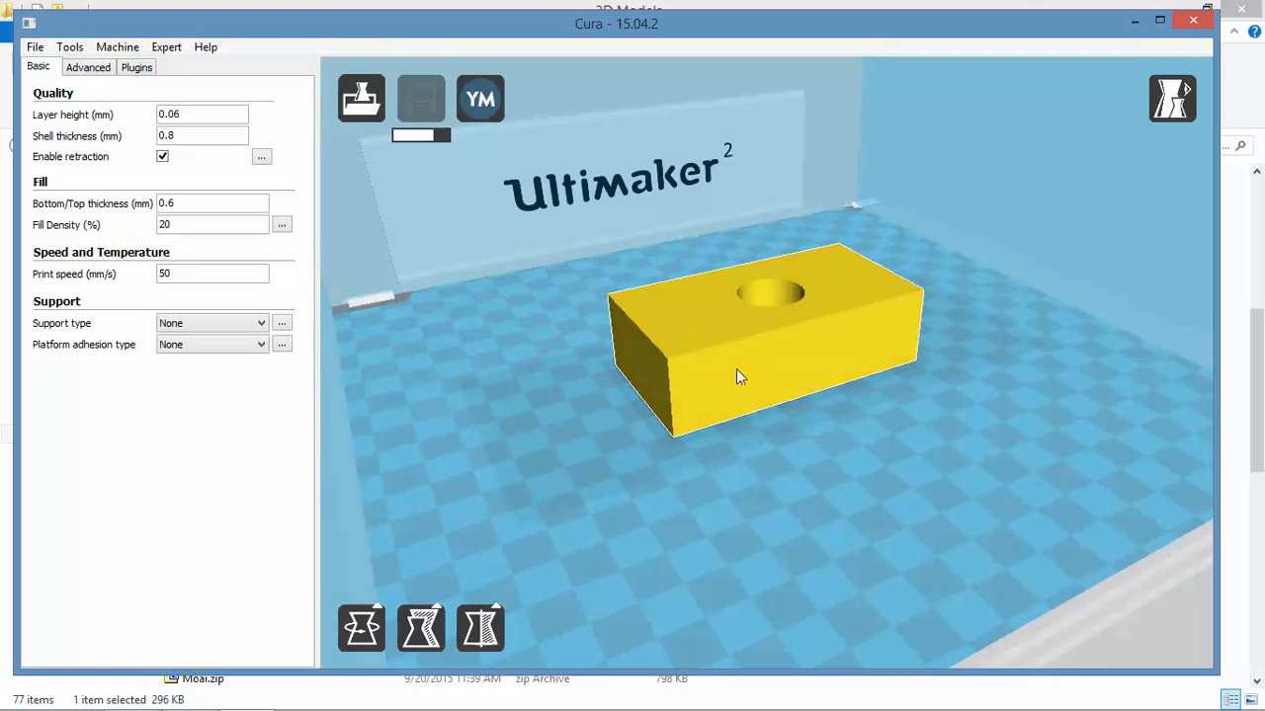
# Step: Inspect the block and its hole from higher viewing angles on the build platform and close Cura
pyautogui.moveTo(848, 280); pyautogui.dragTo(845, 310, button='right')
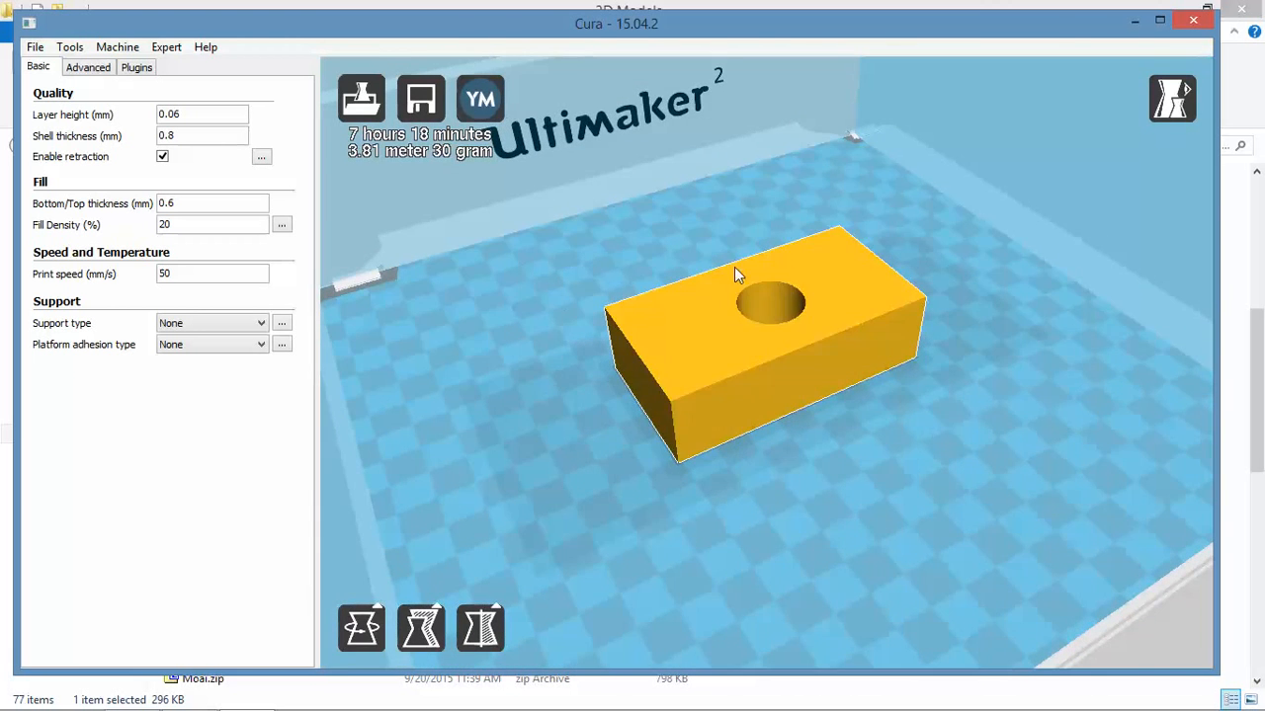
pyautogui.moveTo(625, 420); pyautogui.dragTo(683, 471, button='right')
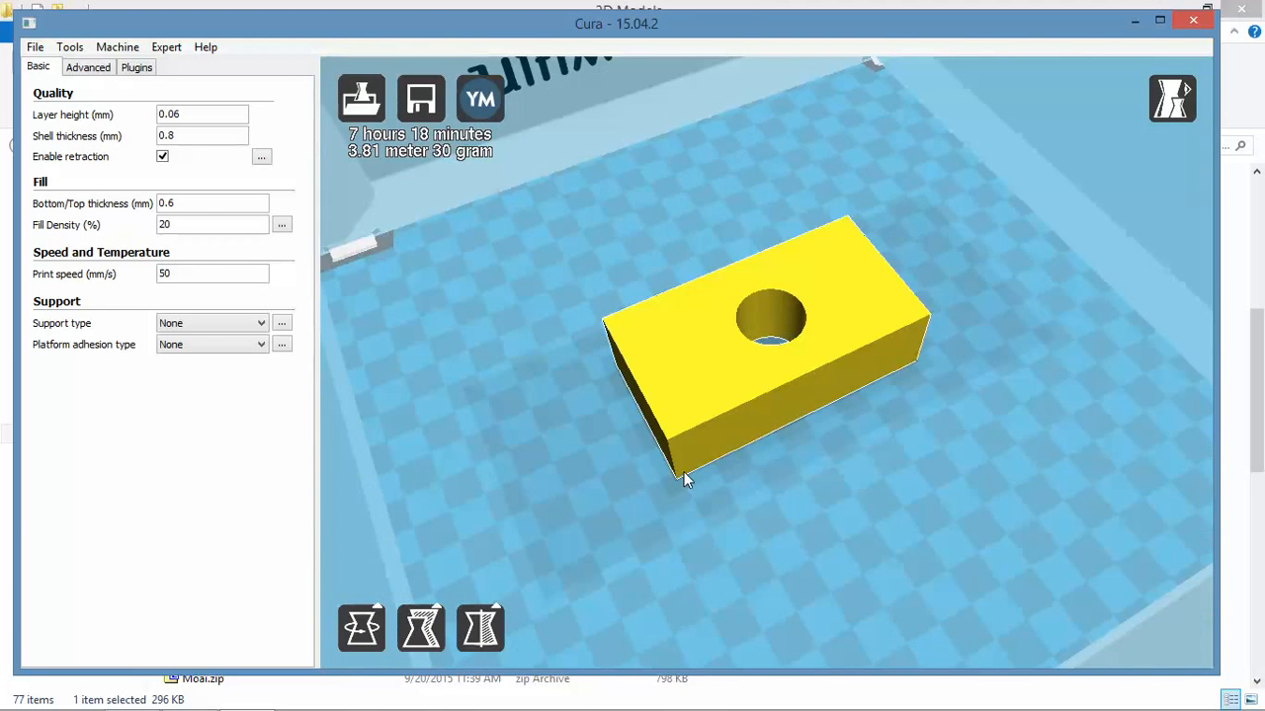
pyautogui.click(1192, 21)
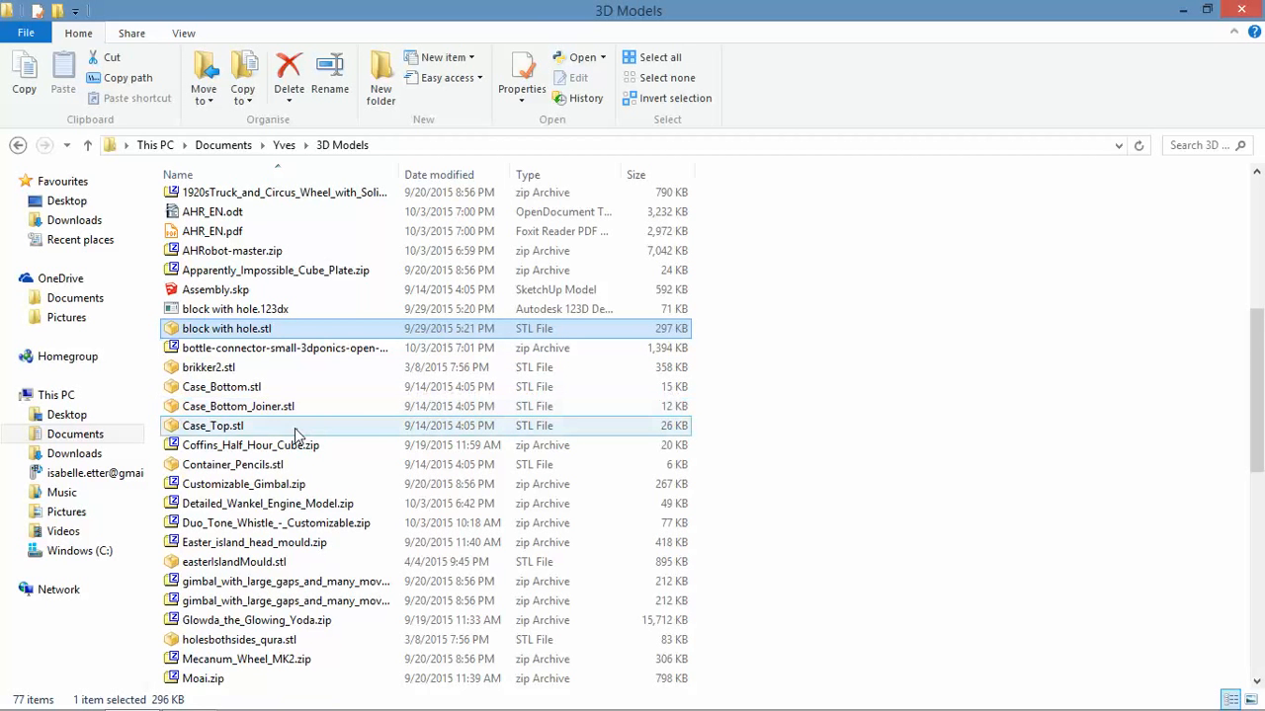
# Step: Open holesbothsides_qura.stl from the 3D Models folder in Cura and view its shapes from a higher angle
pyautogui.scroll(-3, 296, 432)
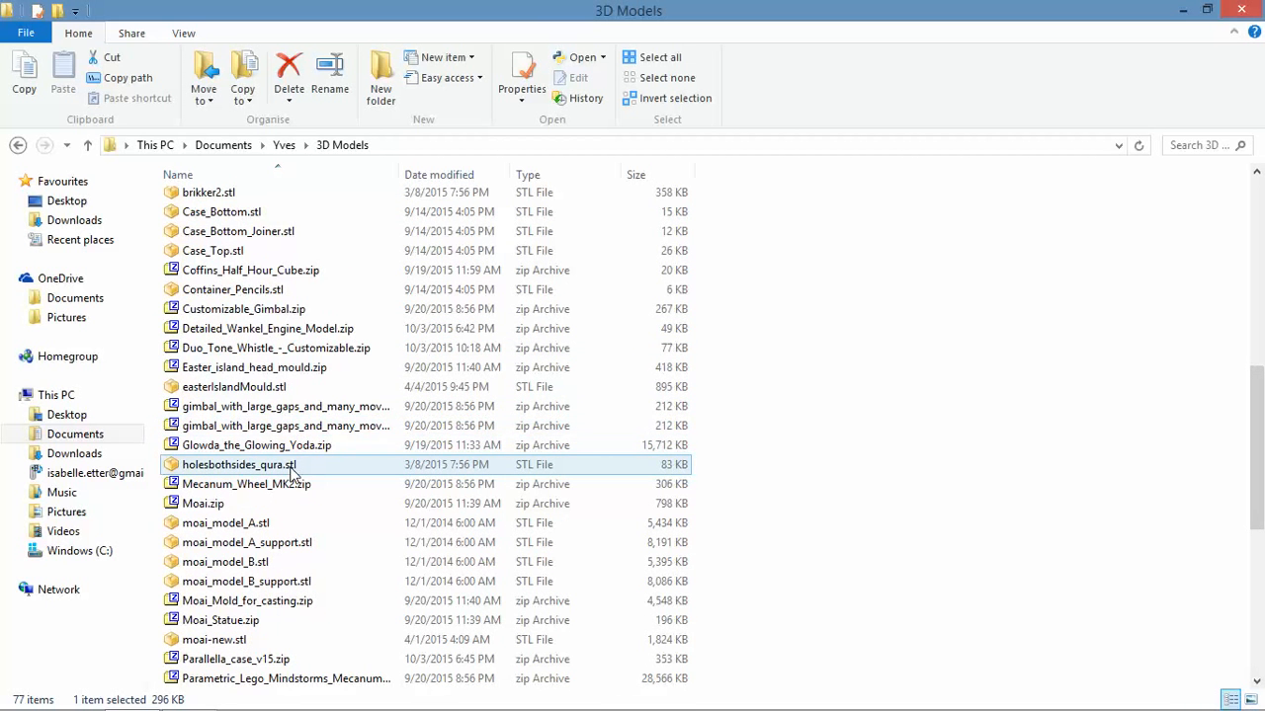
pyautogui.doubleClick(281, 474)
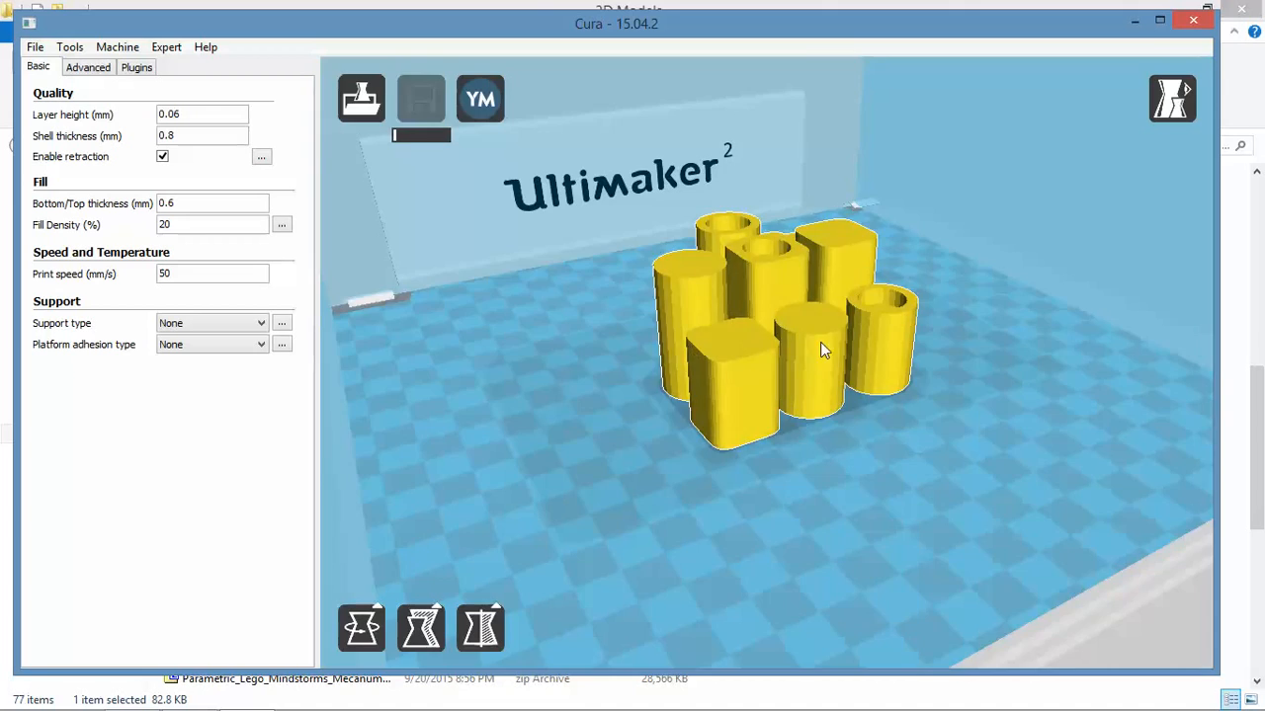
pyautogui.moveTo(820, 342); pyautogui.dragTo(1012, 228, button='right')
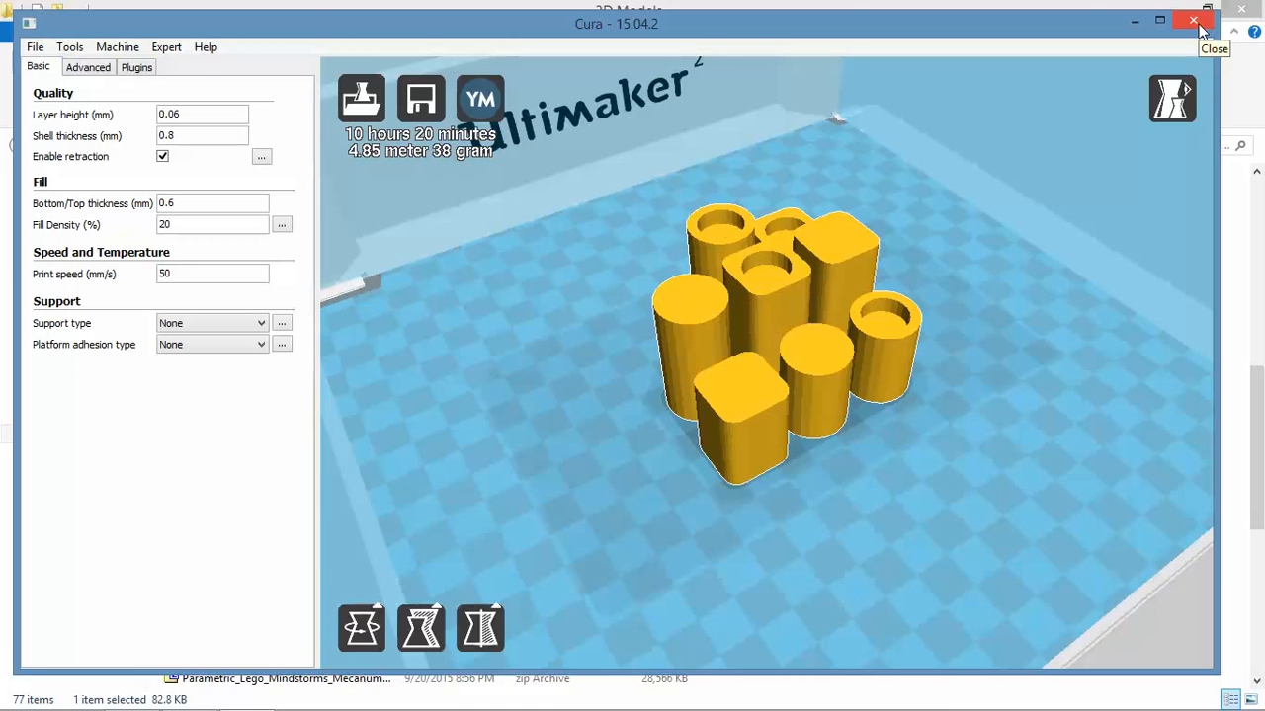
pyautogui.moveTo(1024, 706)
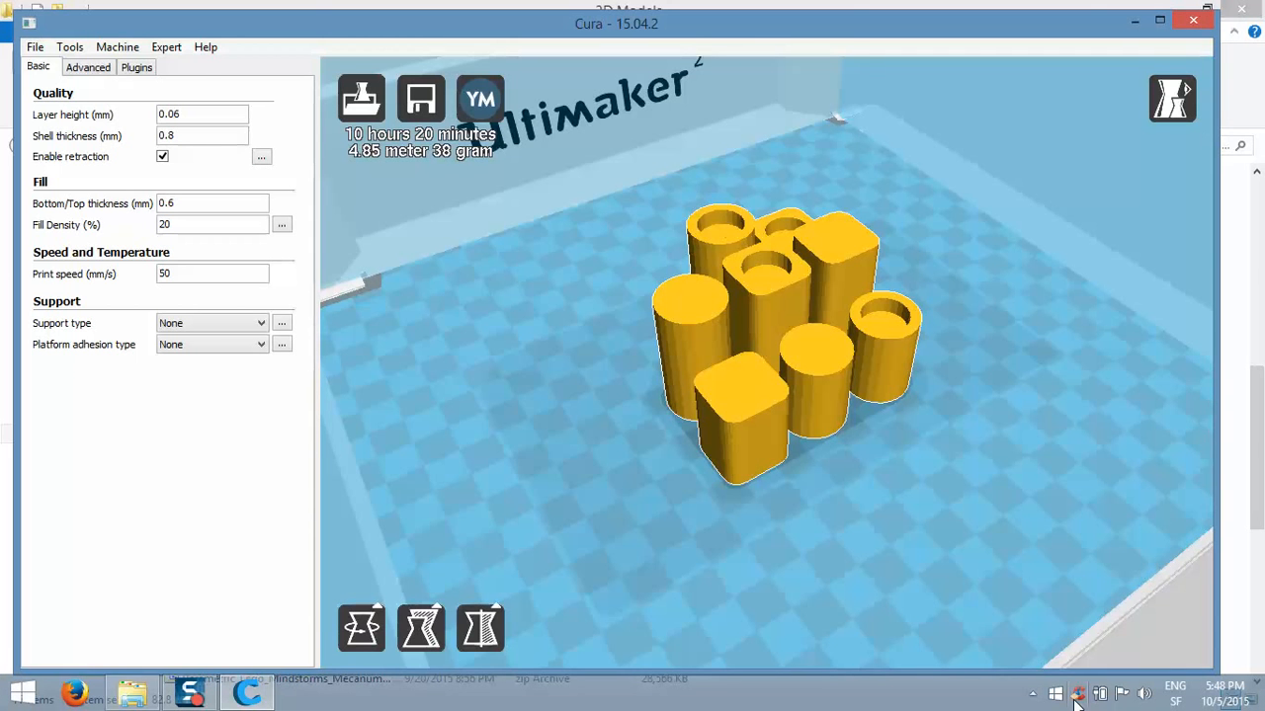